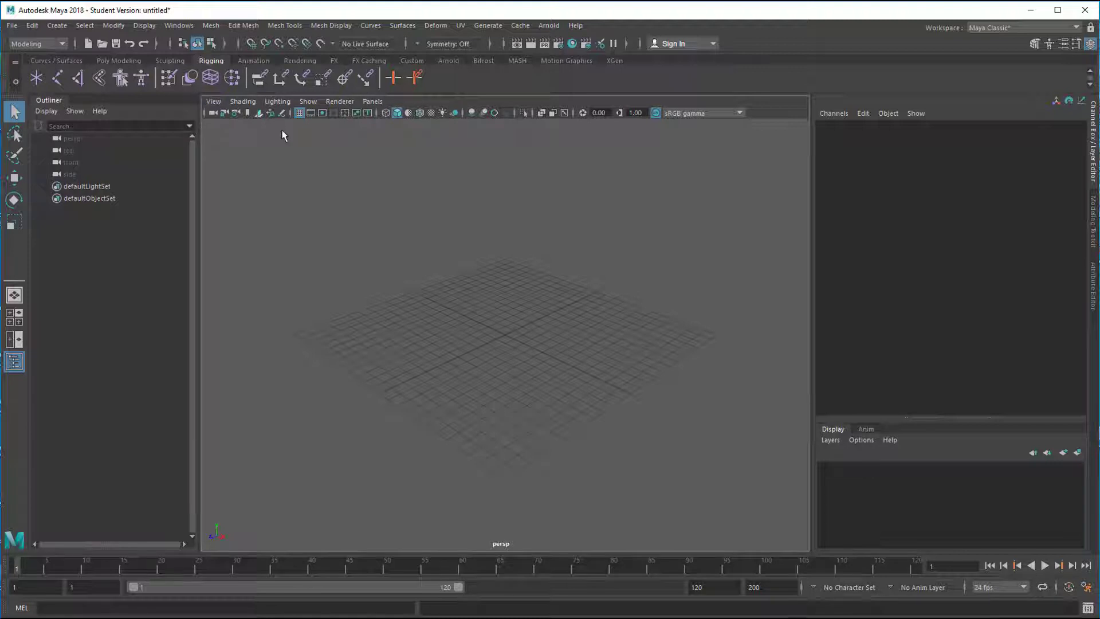
Import walk1.ma from the Content Browser's Motion Capture animation examples into the scene and close the browser
click(174, 26)
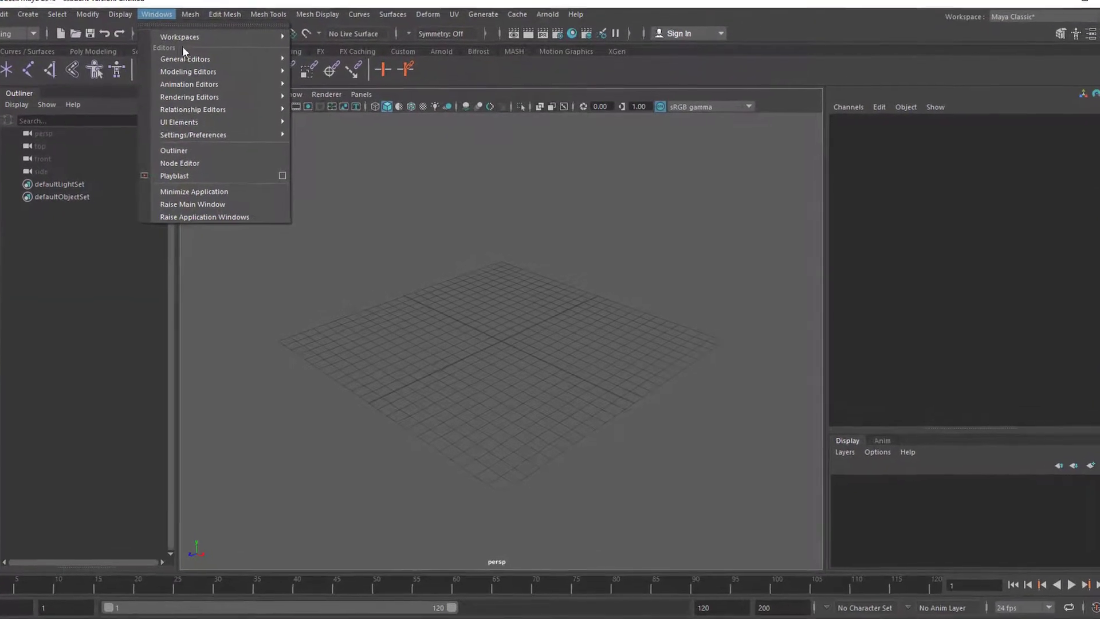
mouse_move(218, 67)
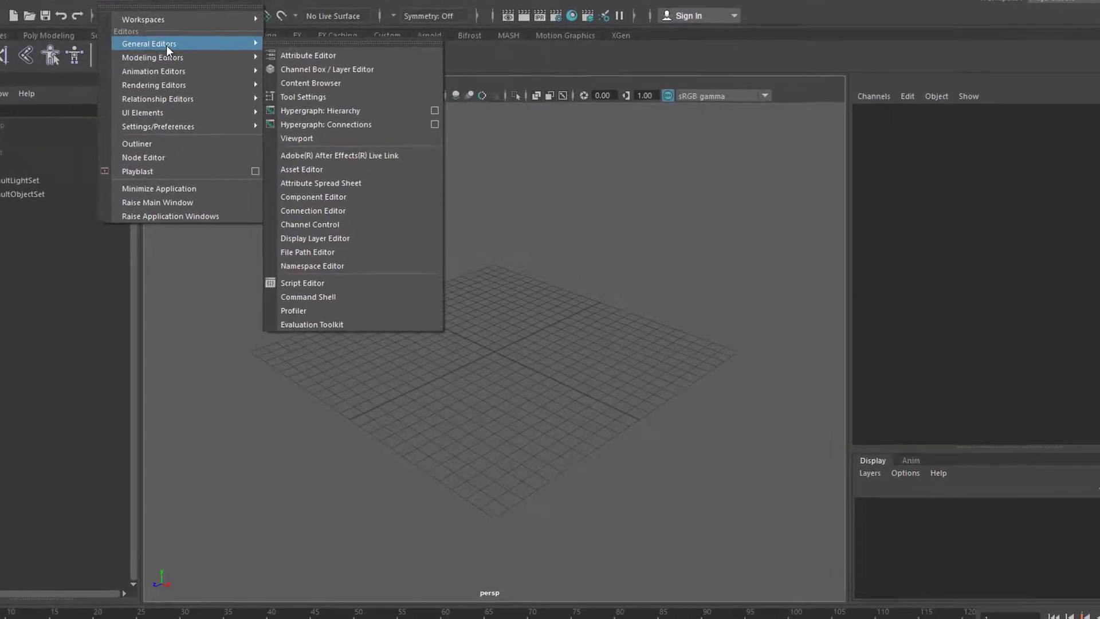
click(321, 82)
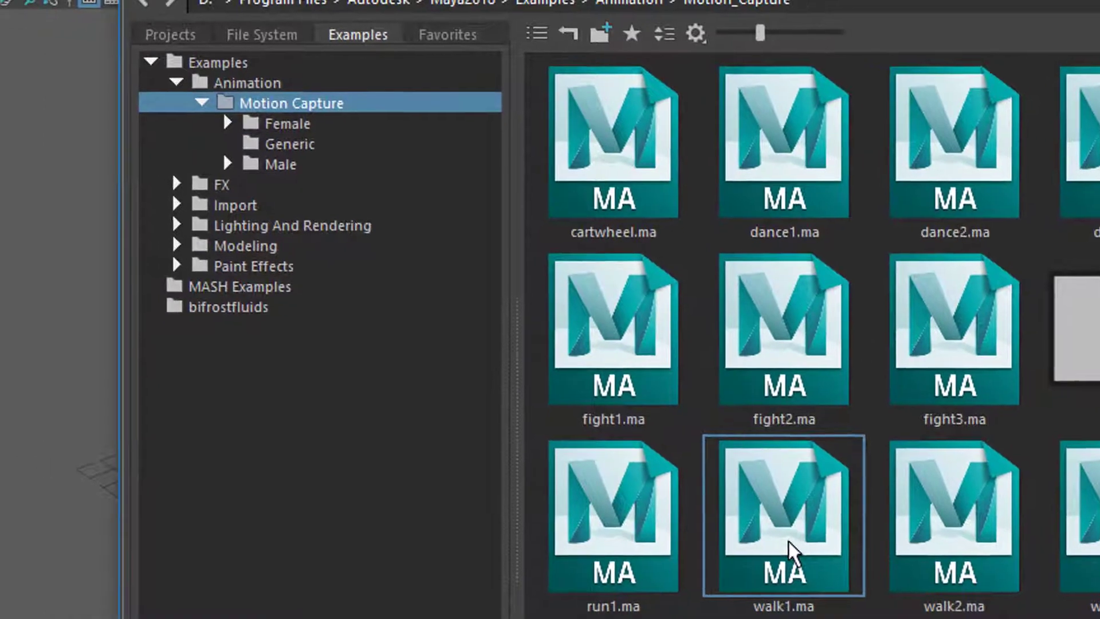
drag(788, 541, 48, 470)
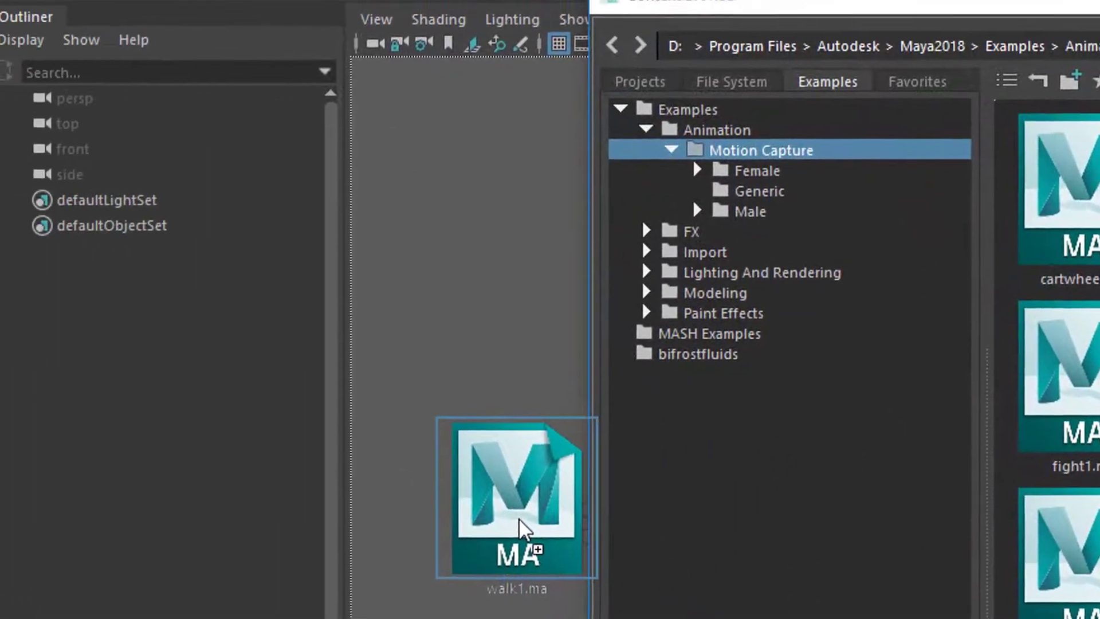
drag(518, 518, 518, 524)
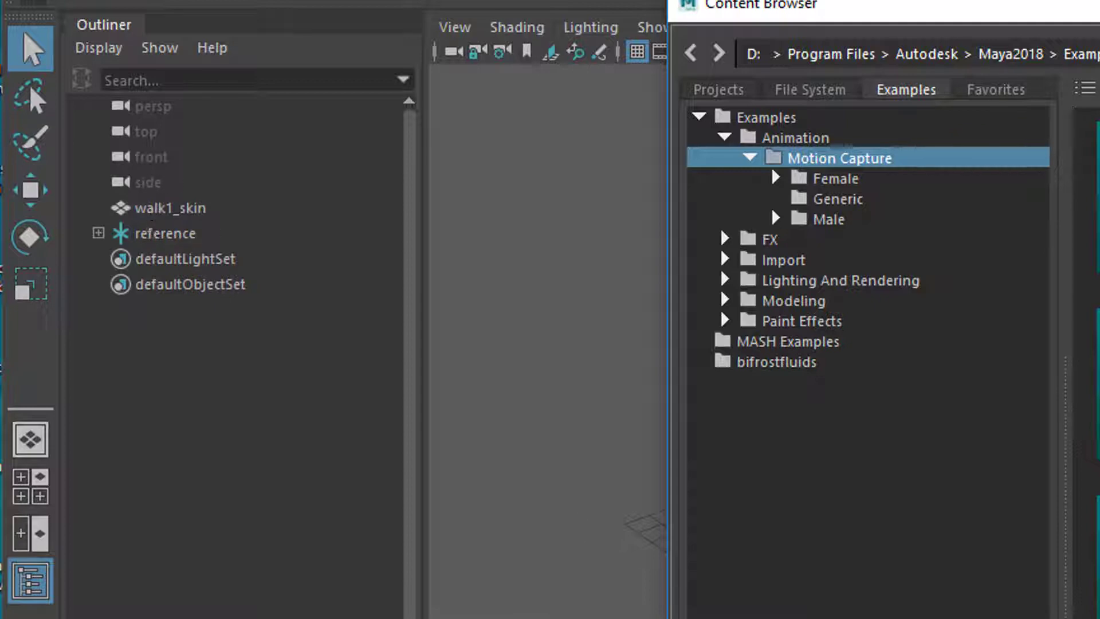
click(1098, 3)
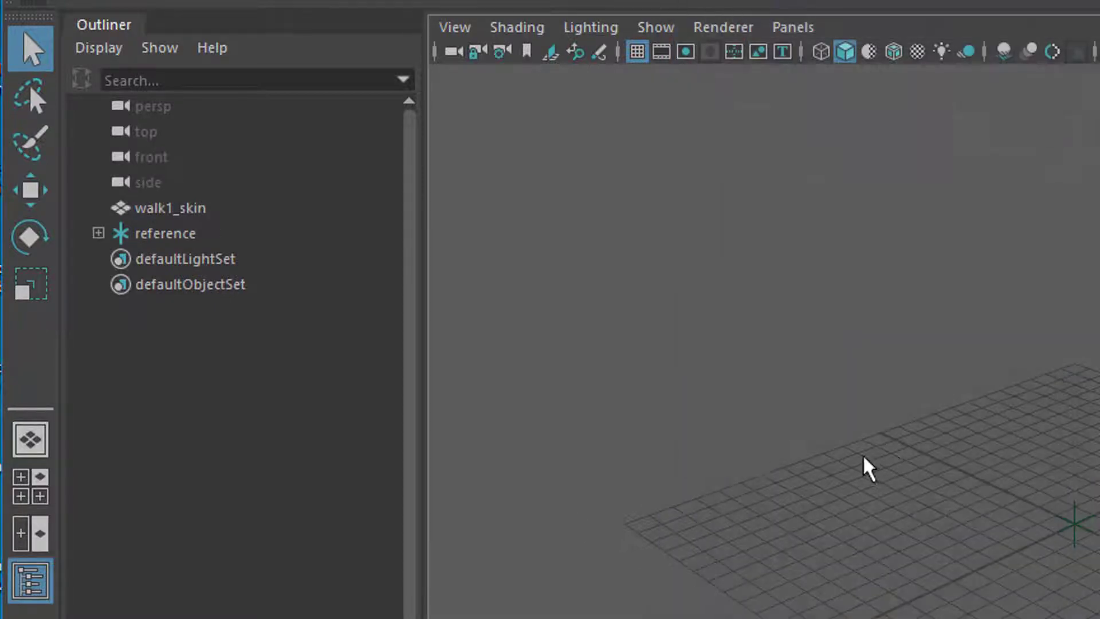
Play the animation briefly with walk1_skin selected, bring the character into view and select the reference node
click(194, 218)
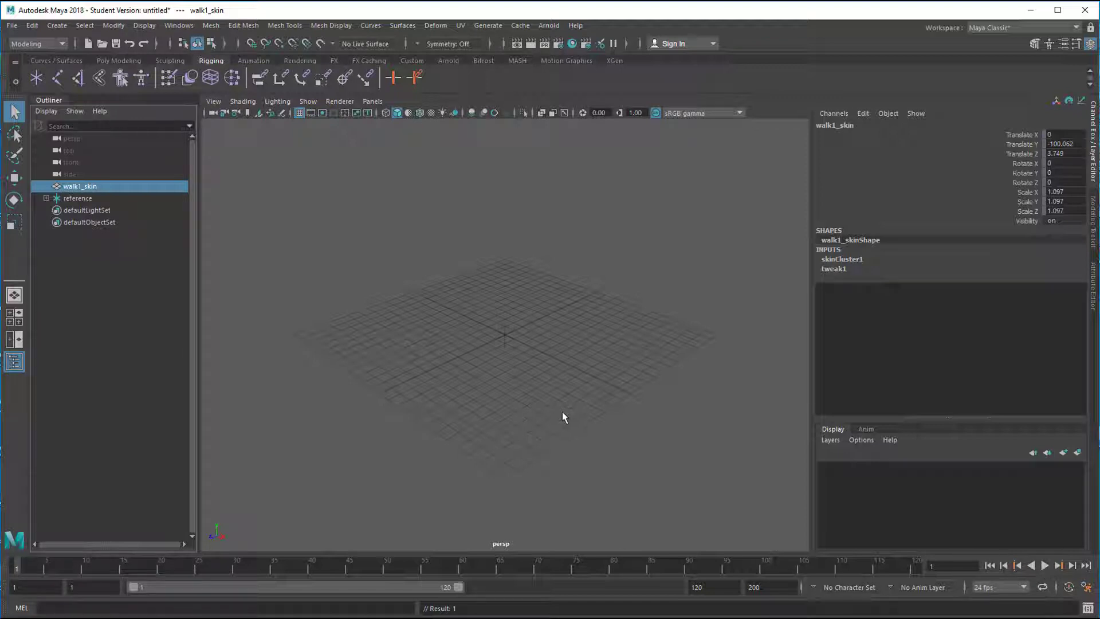
click(1044, 566)
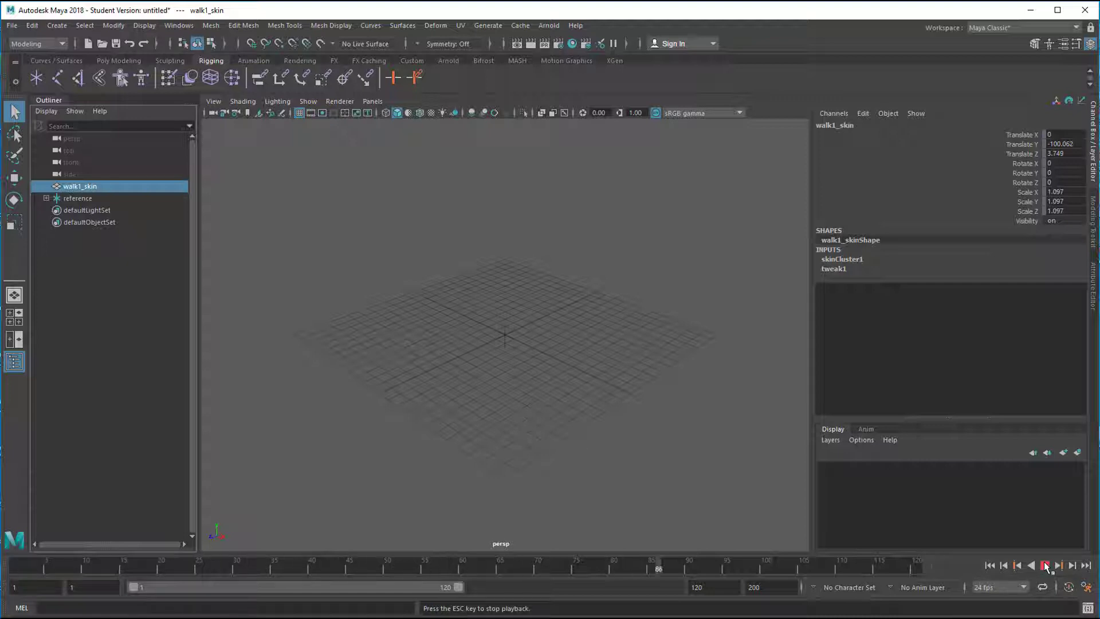
click(1044, 565)
scroll(511, 410, down, 10)
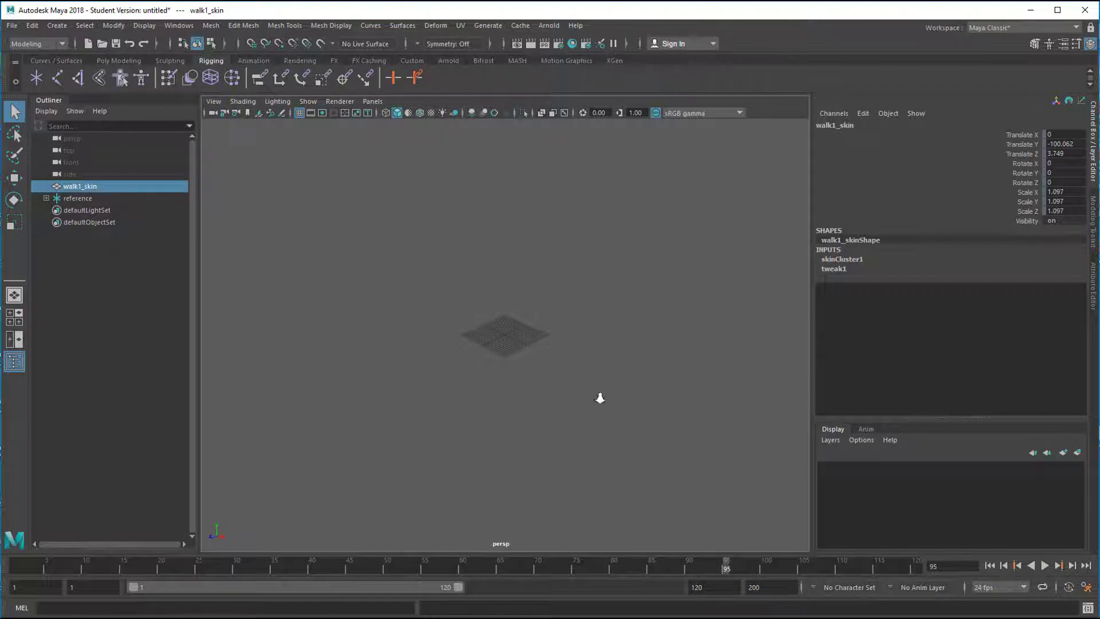
scroll(600, 398, down, 4)
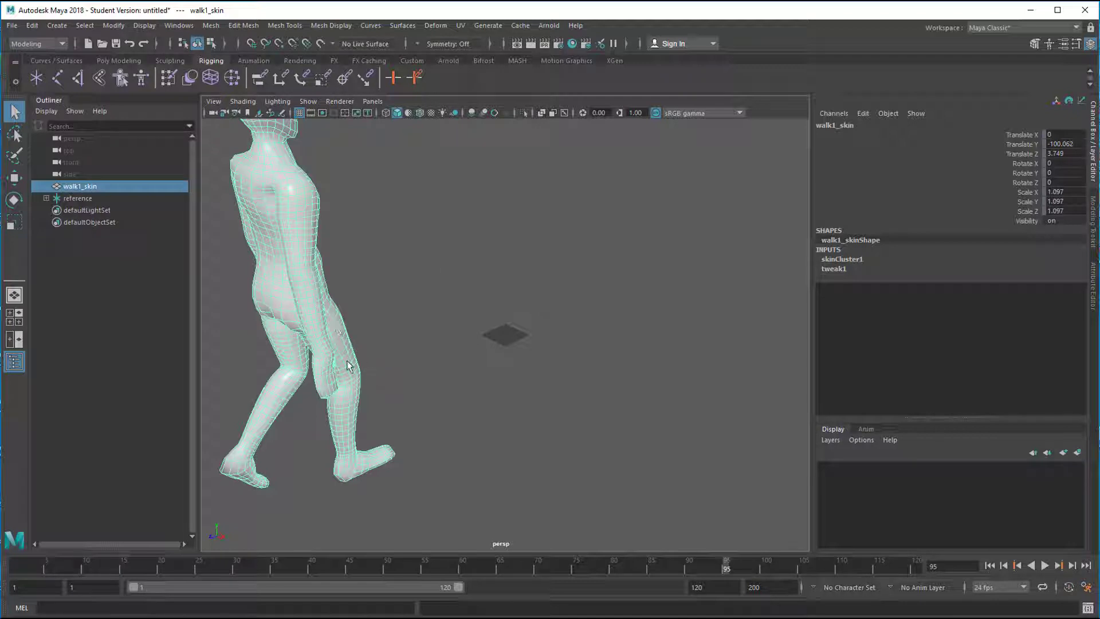
click(80, 198)
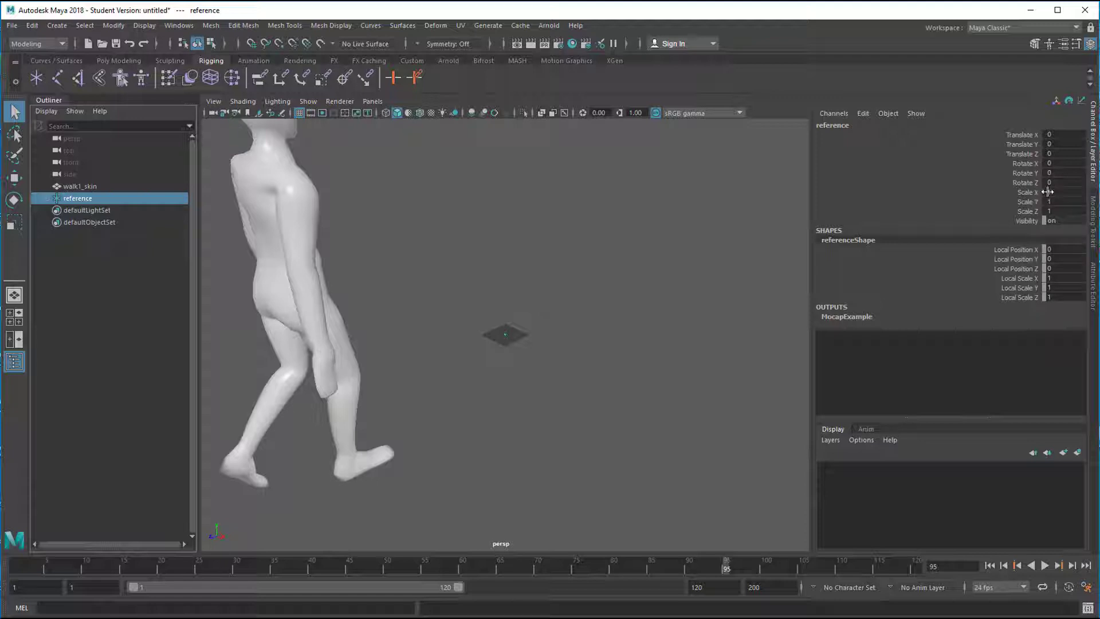
text(2)
key(Return)
key(ctrl+z)
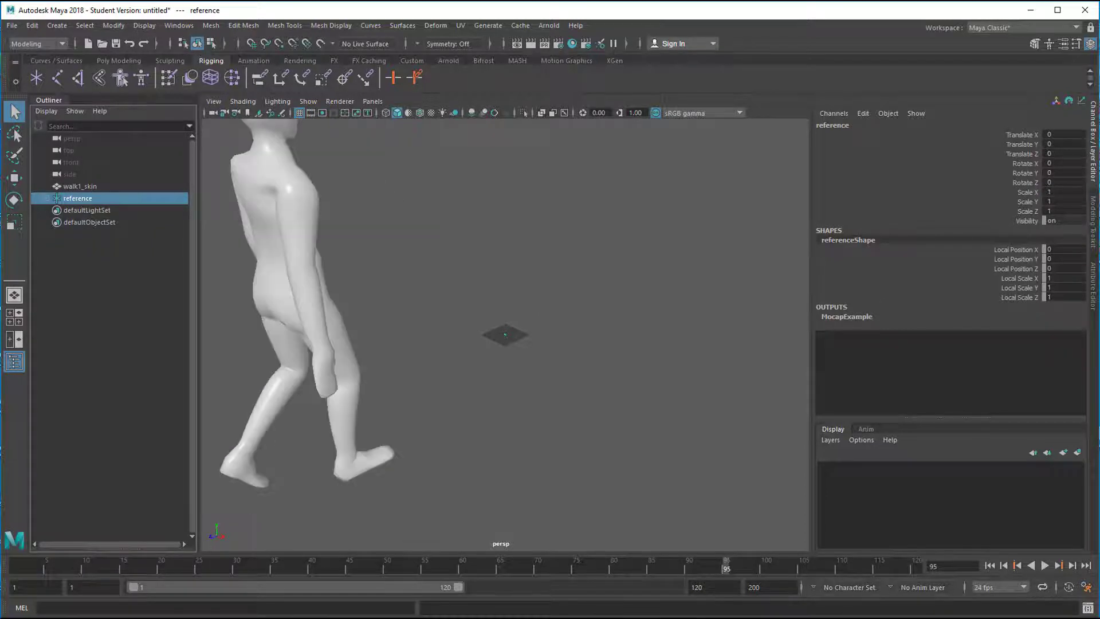
Set Scale X, Y and Z of the reference node to 0.1
drag(1053, 192, 1069, 214)
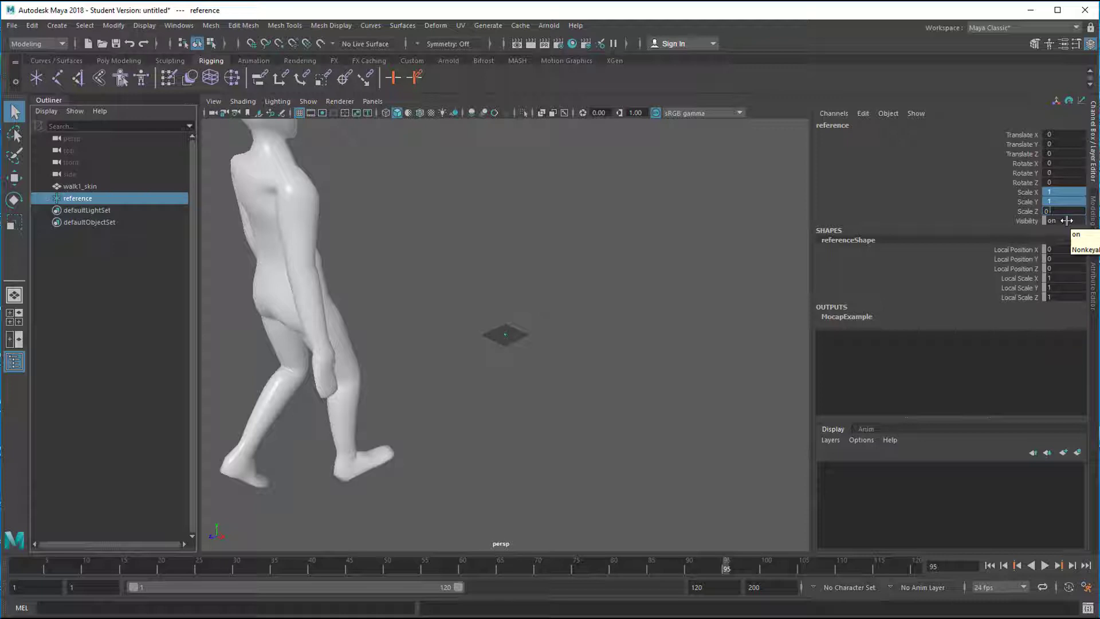
text(0.1)
key(Return)
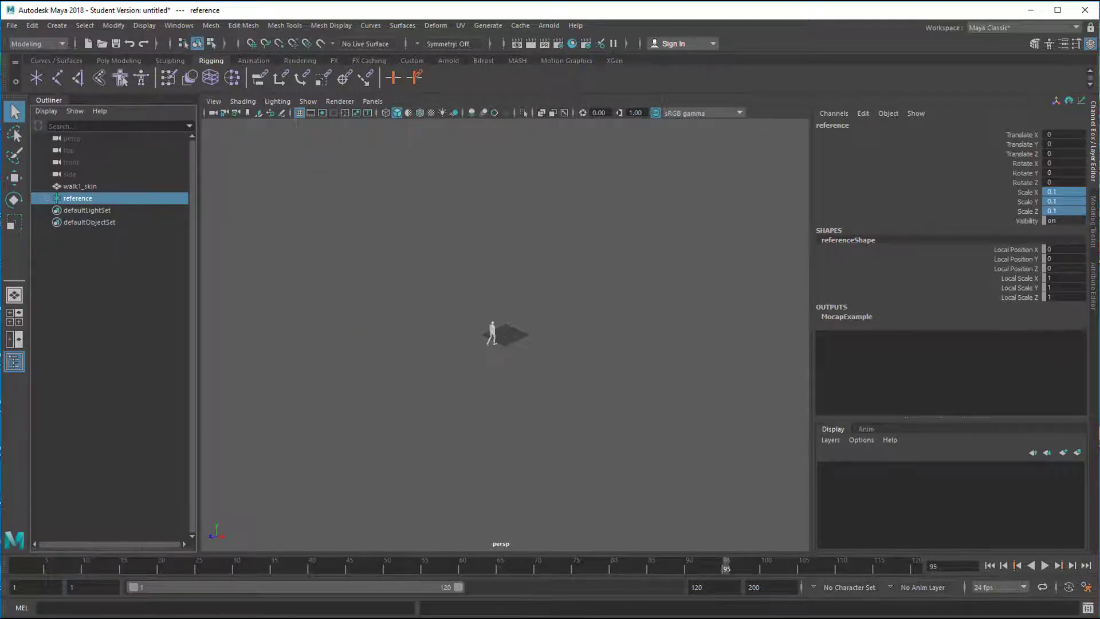
Frame the scaled character in the side view, play its walk animation and stop the playback
alt+right_drag(422, 393, 709, 381)
alt+drag(682, 394, 635, 397)
alt+right_drag(551, 426, 487, 425)
alt+drag(578, 391, 467, 416)
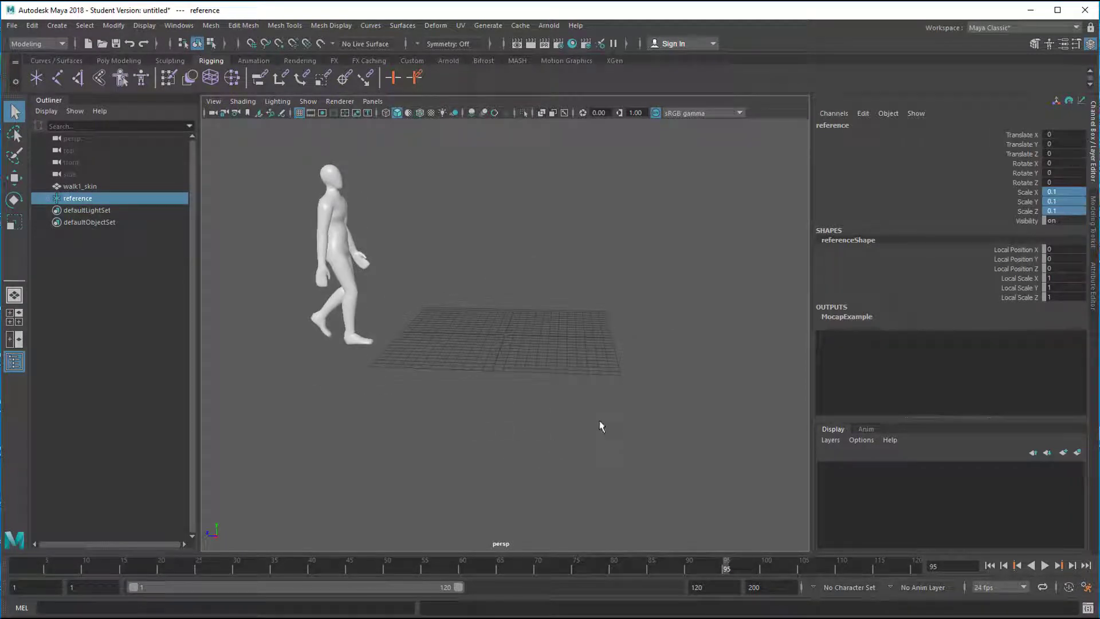
key(space)
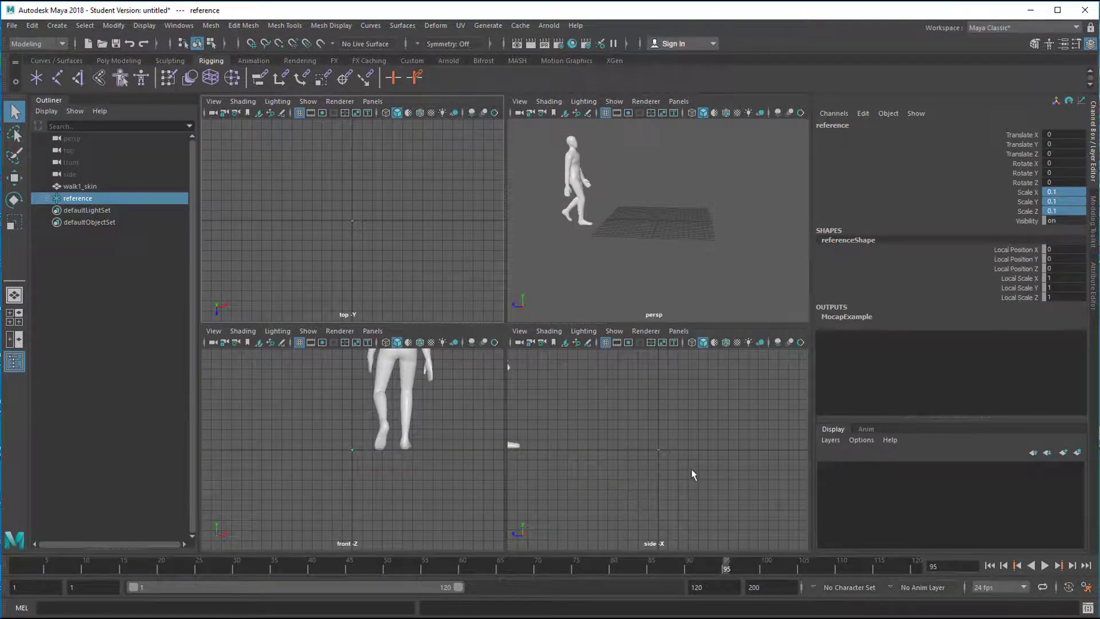
key(space)
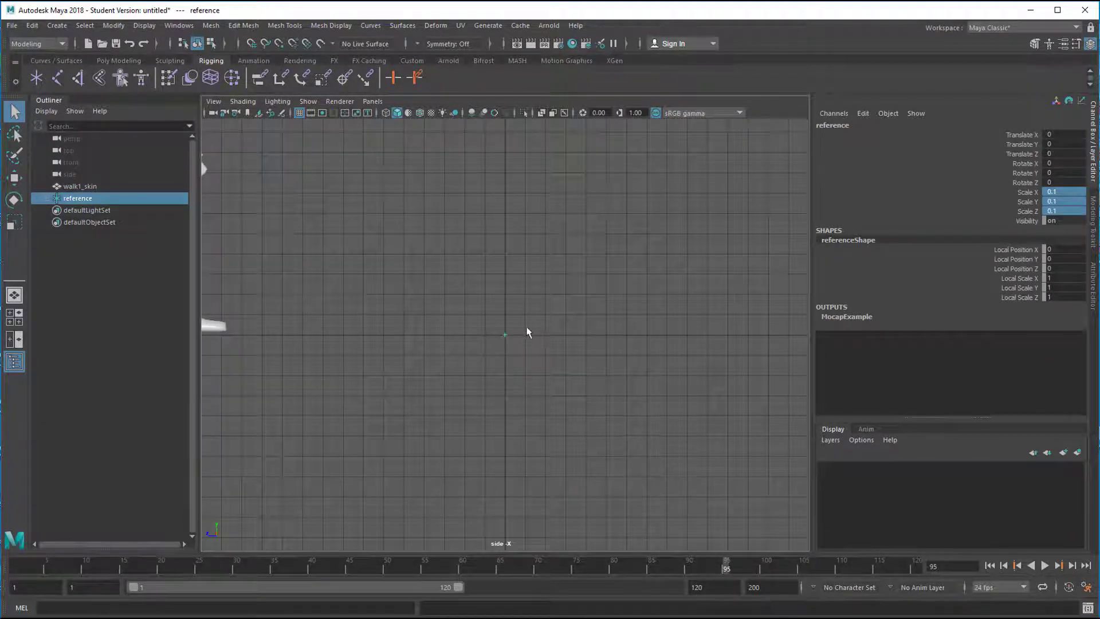
mouse_move(527, 331)
alt+middle_down()
mouse_move(552, 450)
mouse_move(626, 473)
alt+middle_up()
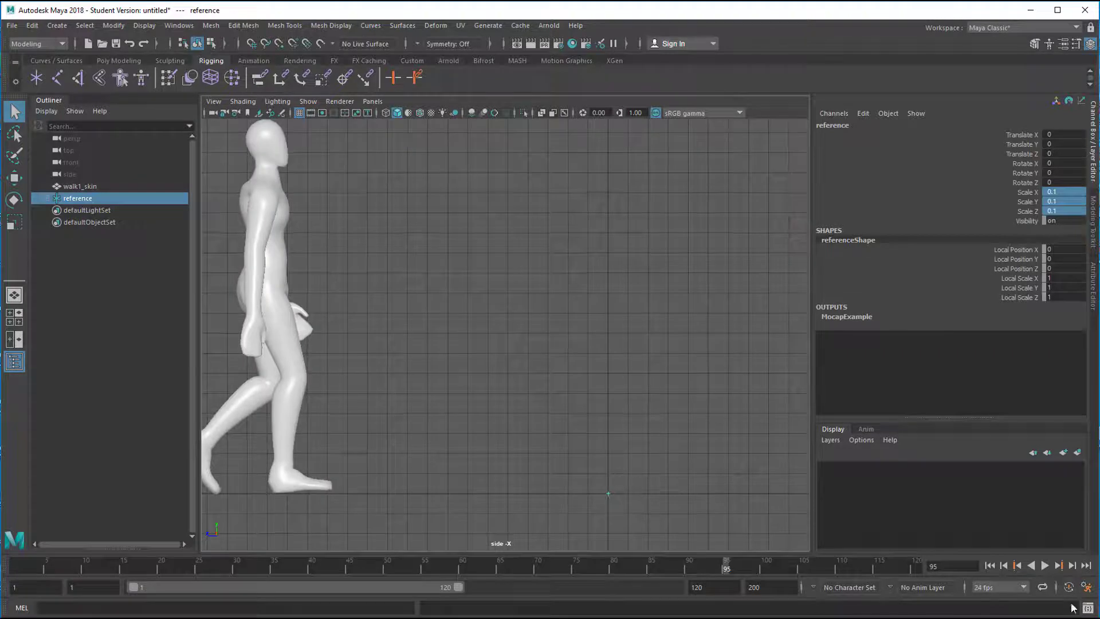
click(1045, 566)
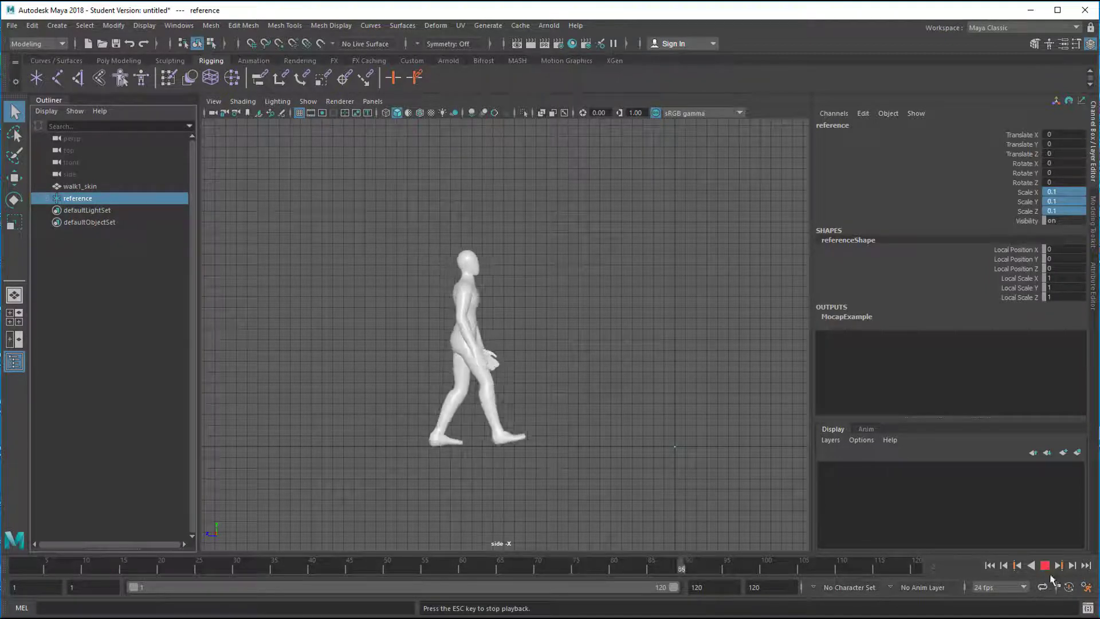
click(1045, 566)
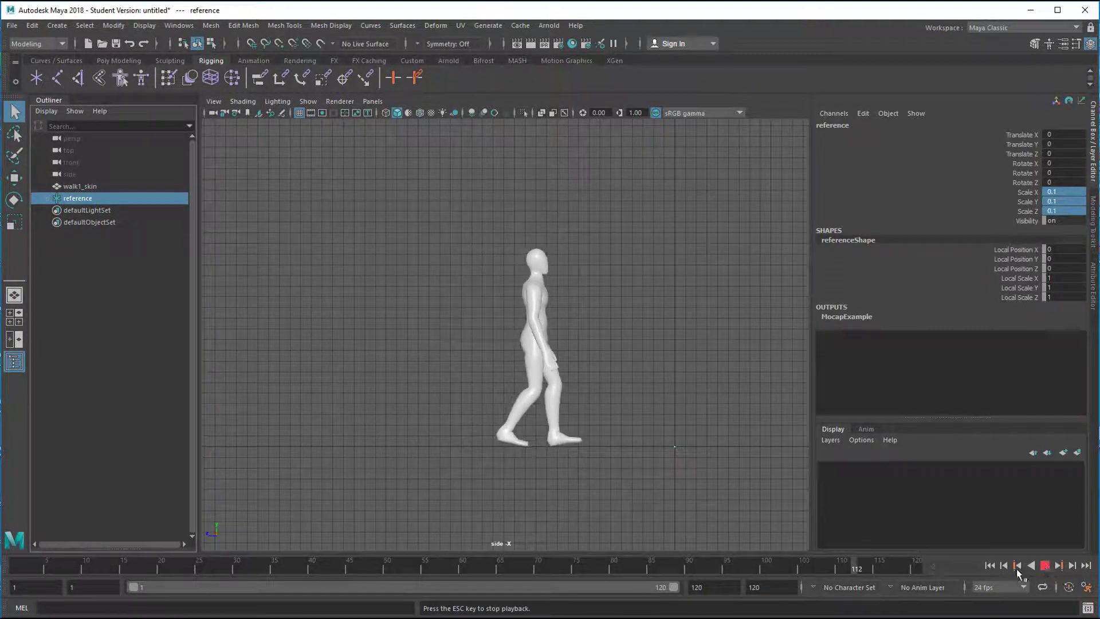
Expand the whole joint hierarchy under the reference node and inspect the keyframes of the hips, spine4 and neck2 joints
click(76, 187)
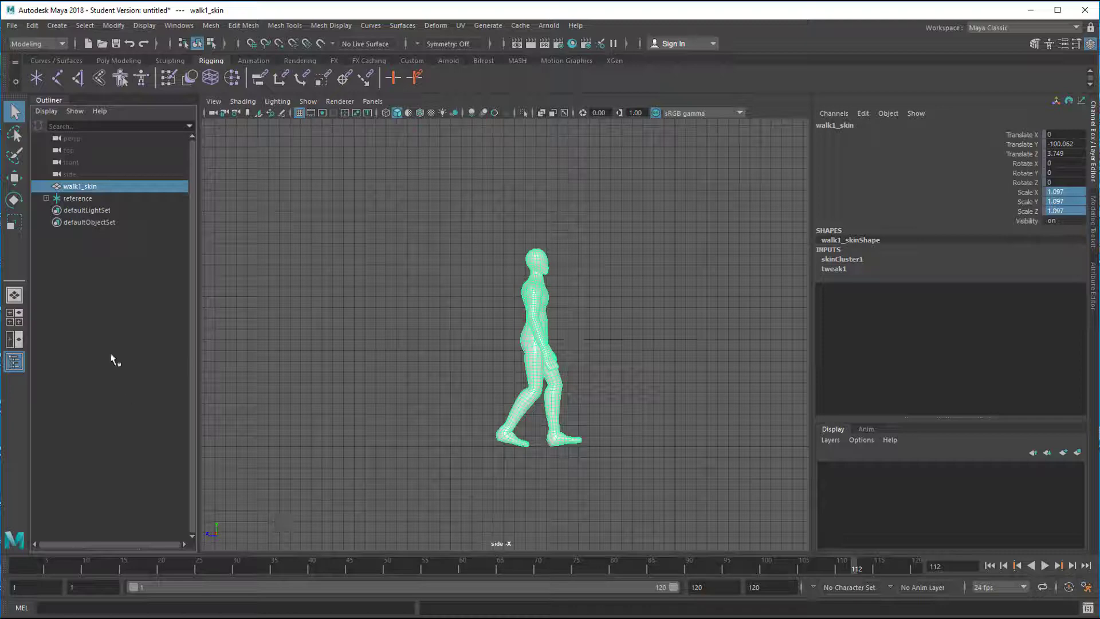
click(78, 199)
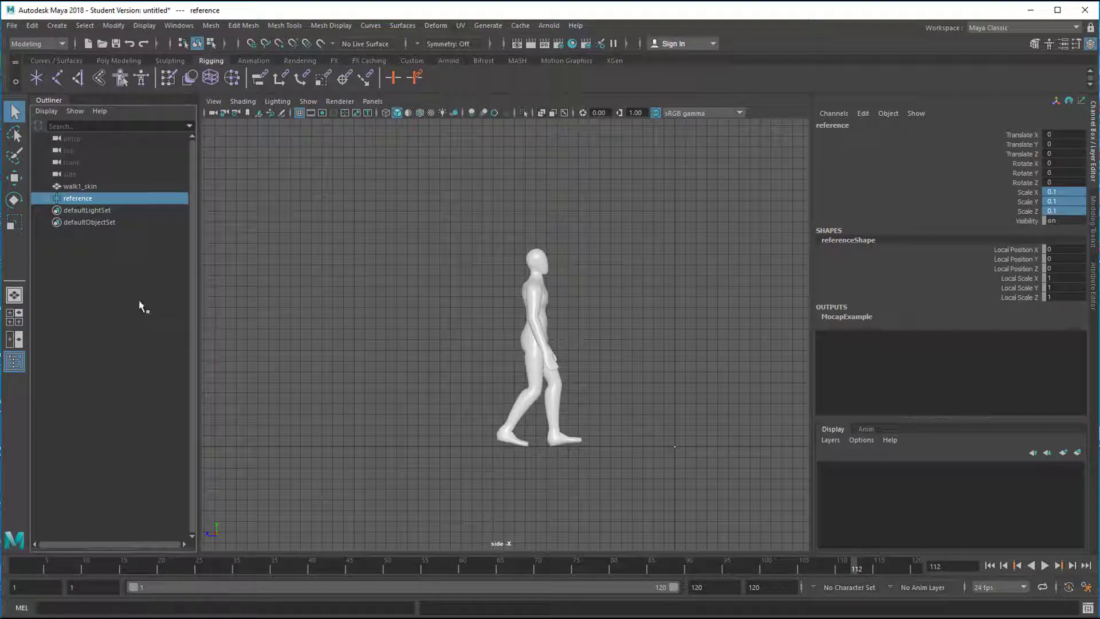
shift+click(47, 200)
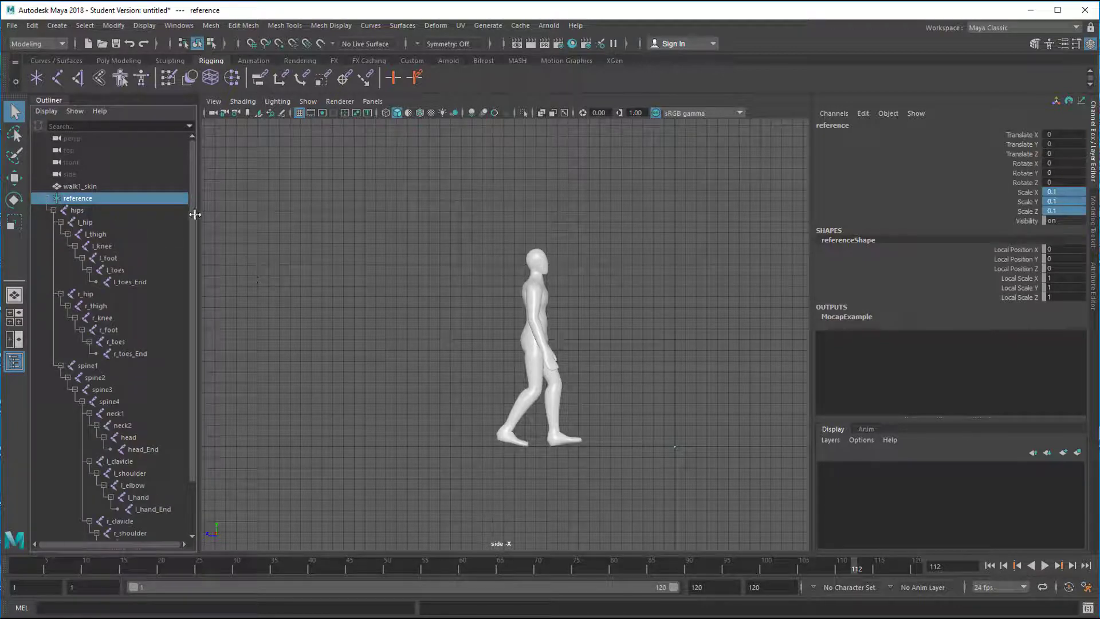
click(84, 211)
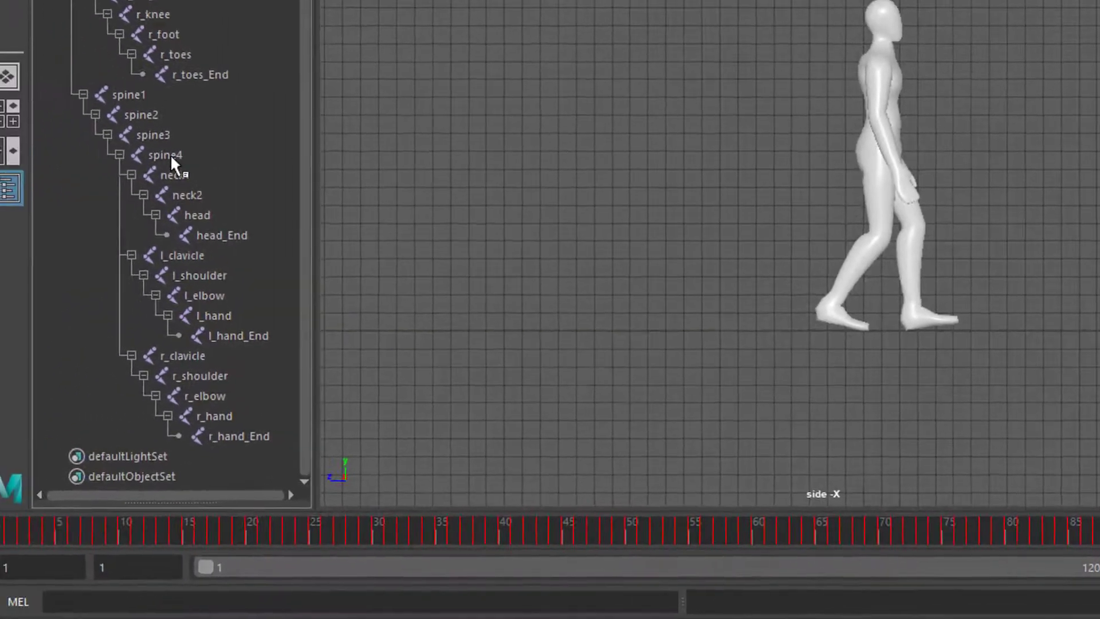
click(186, 163)
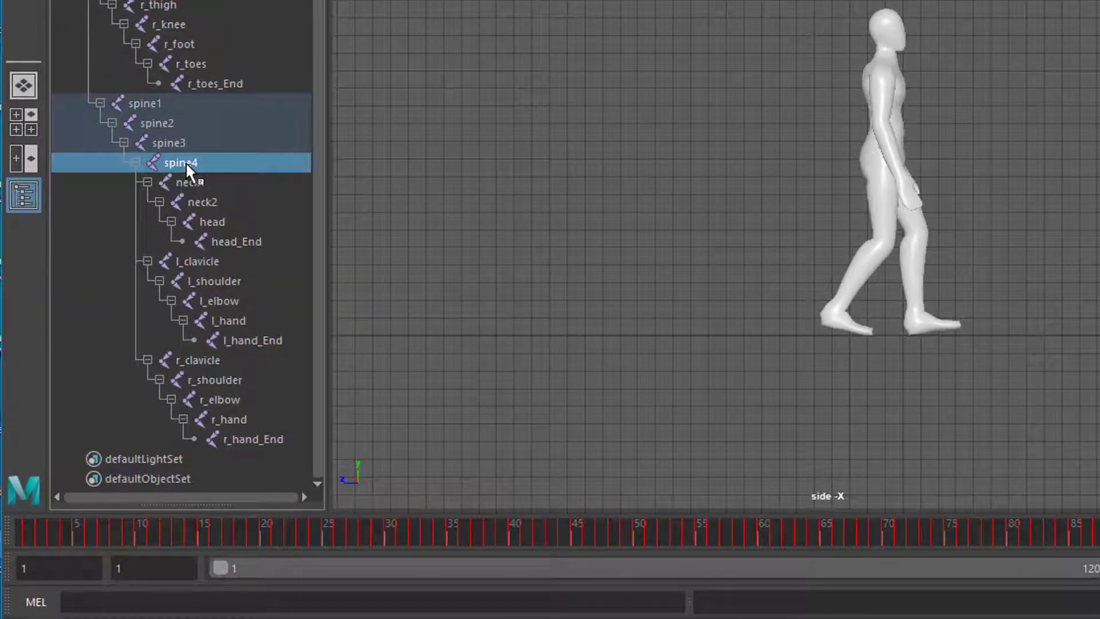
click(203, 204)
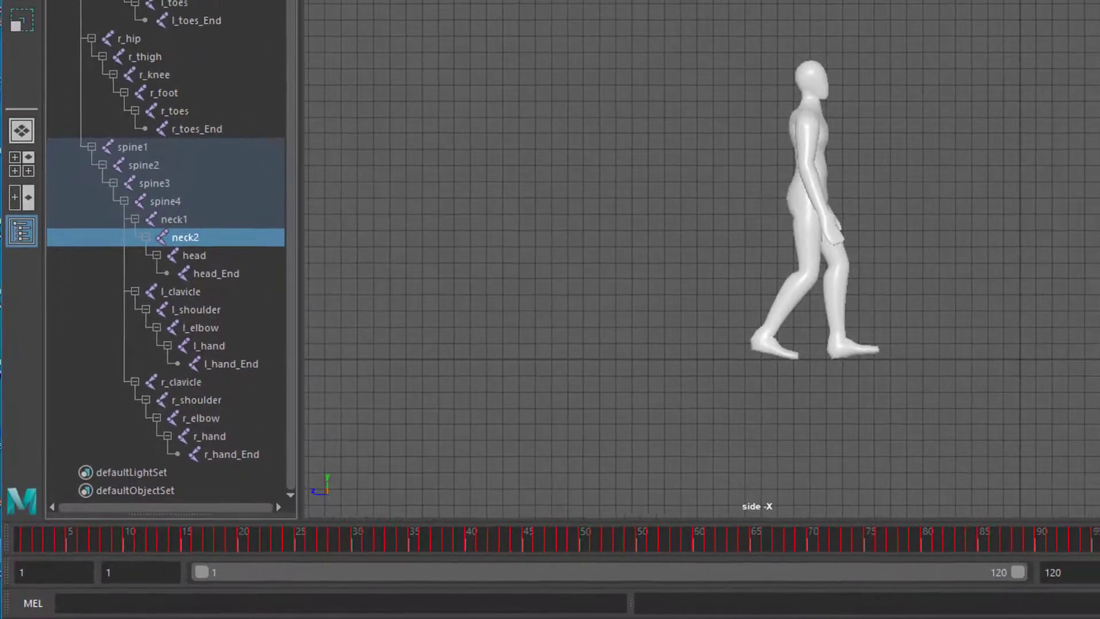
Select all joints of the skeleton from hips through r_hand_End
click(91, 84)
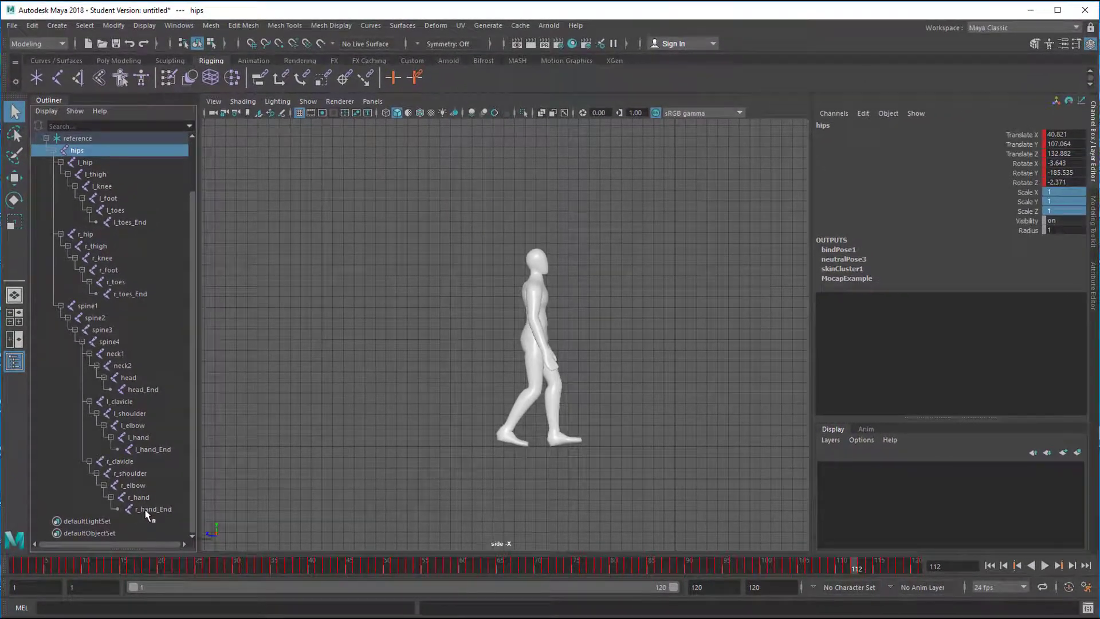
shift+click(146, 511)
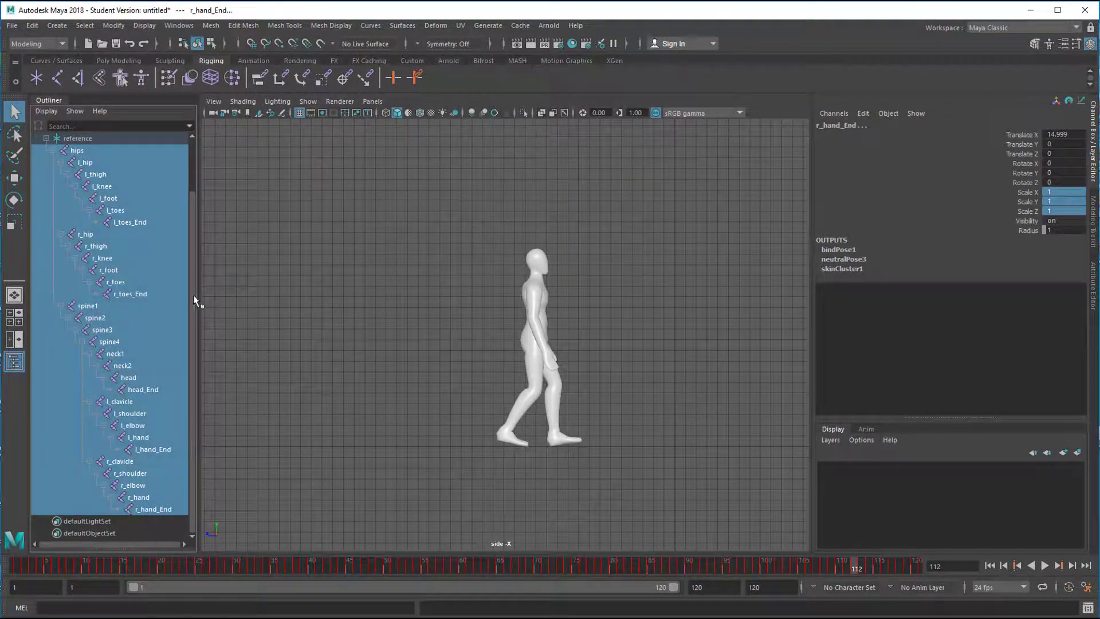
drag(194, 294, 198, 220)
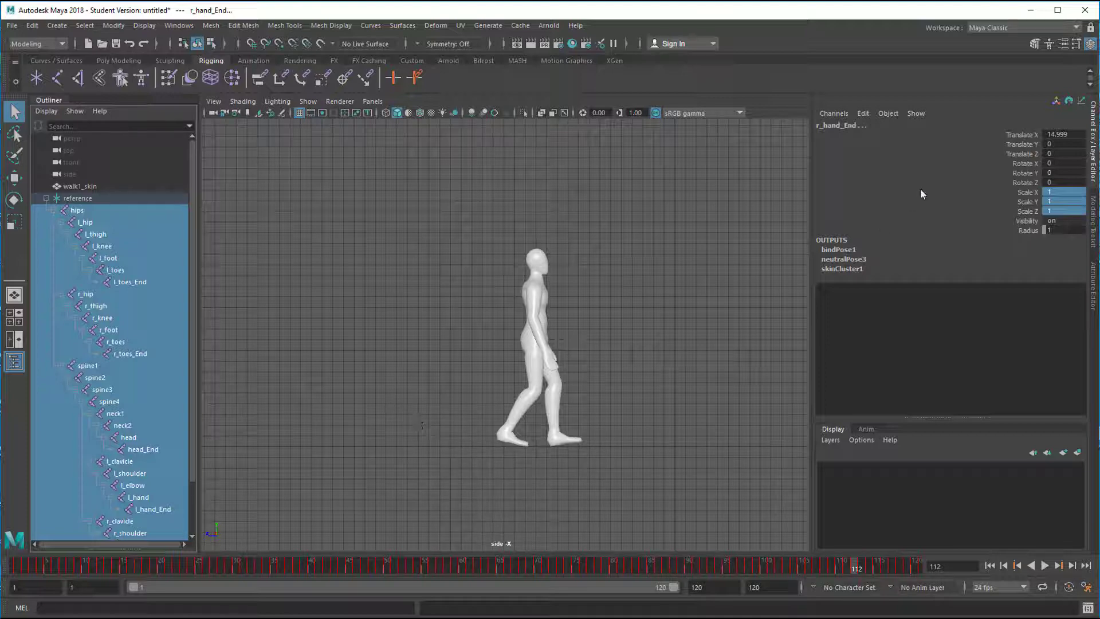
Switch to the Animation workspace and enlarge the Graph Editor area slightly
click(1076, 28)
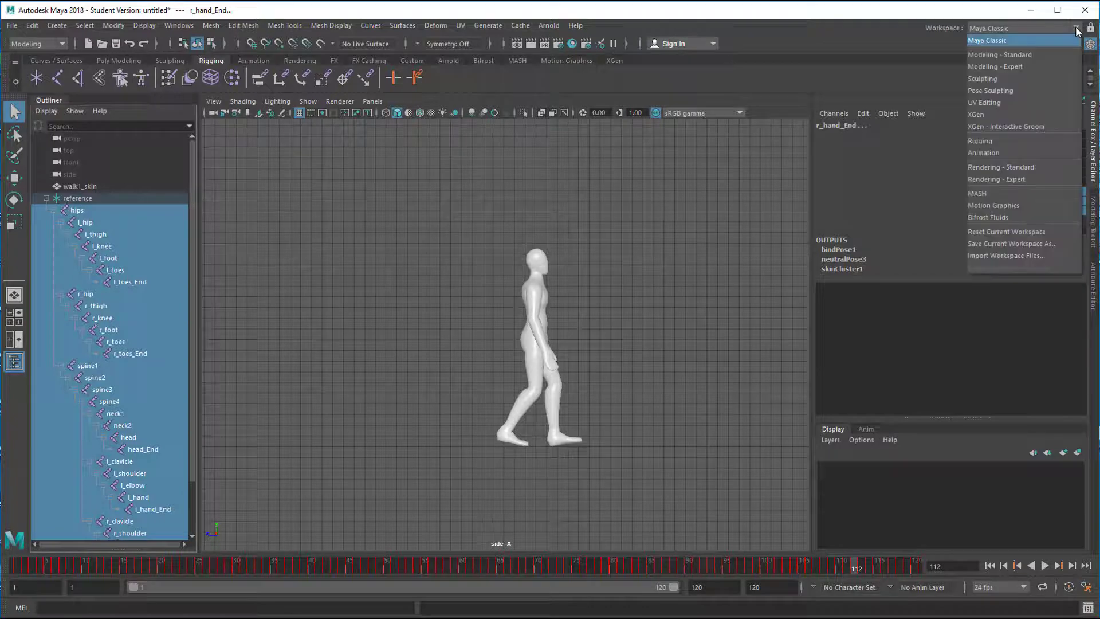
click(1016, 153)
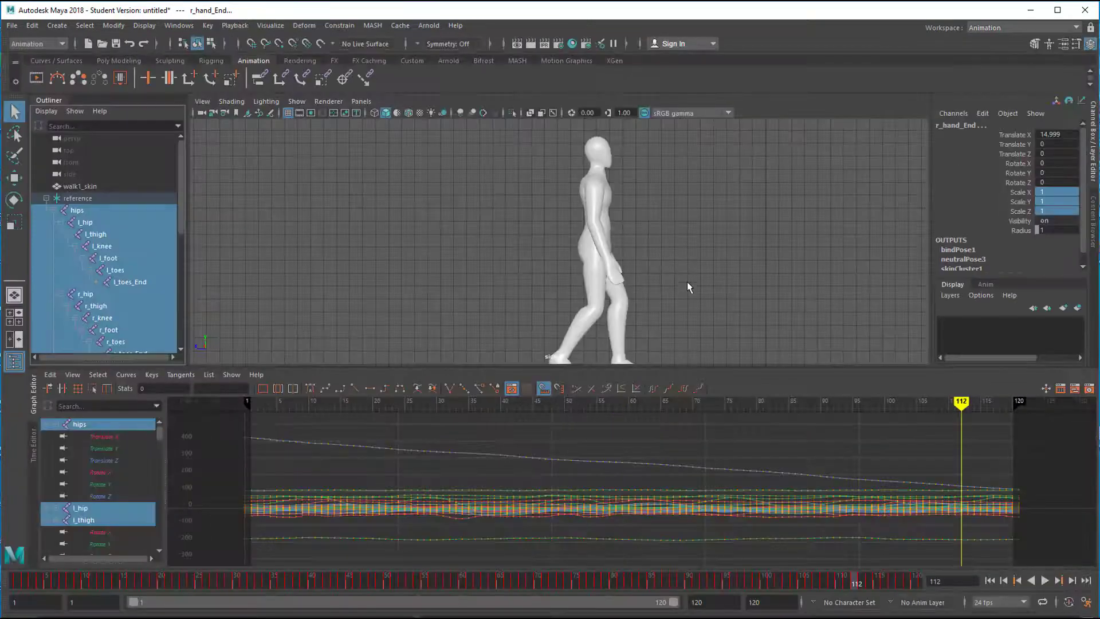
drag(664, 367, 686, 361)
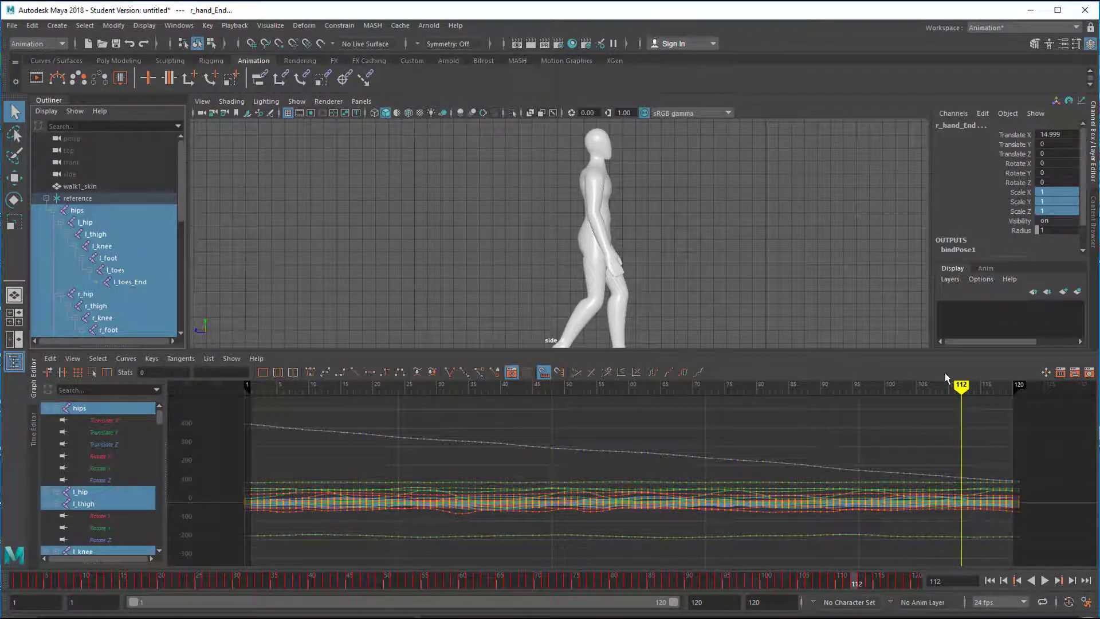
Scrub the current time back to frame 0 in the Graph Editor and examine the individual keys on the joint curves
mouse_move(960, 390)
mouse_down()
mouse_move(544, 436)
mouse_move(813, 444)
mouse_move(321, 493)
mouse_move(663, 508)
mouse_move(780, 535)
mouse_move(424, 536)
mouse_up()
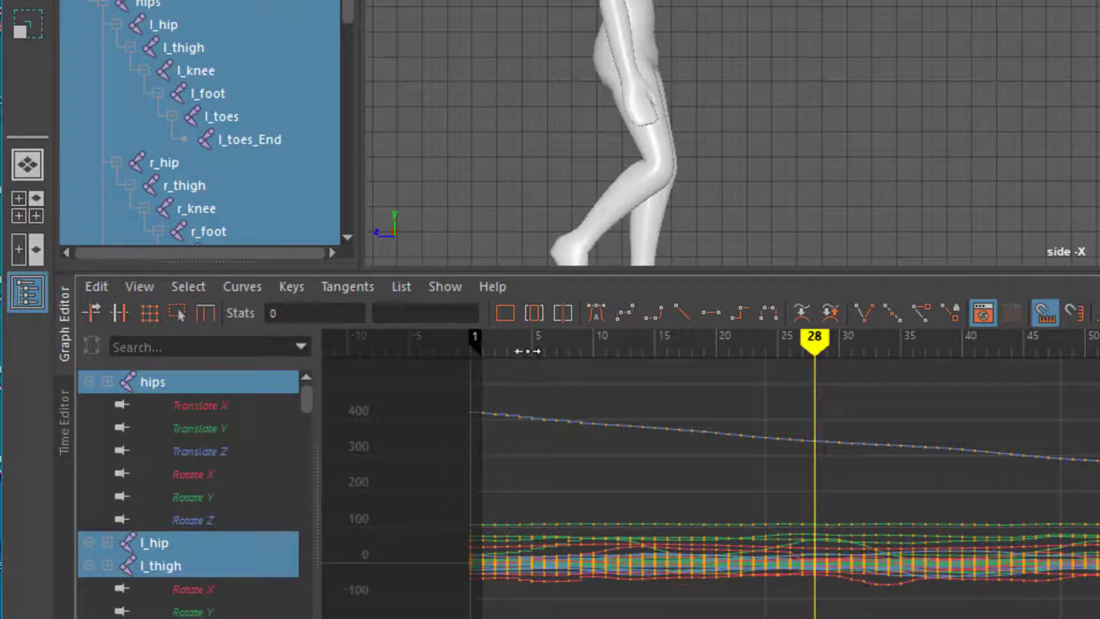
drag(528, 348, 468, 348)
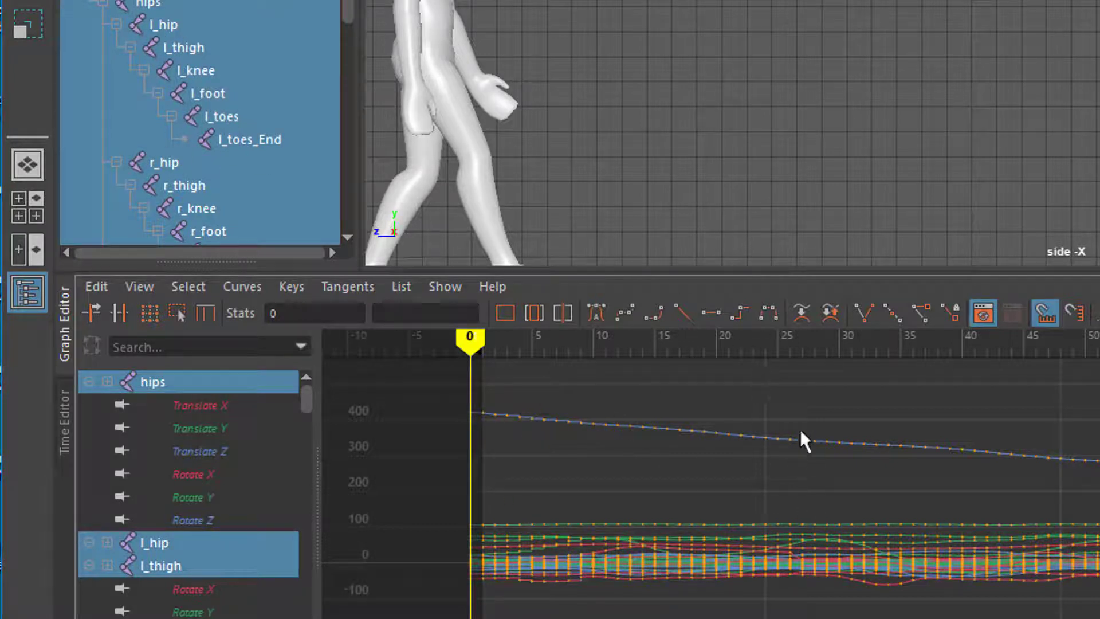
alt+right_drag(780, 535, 942, 555)
alt+middle_drag(944, 567, 1058, 393)
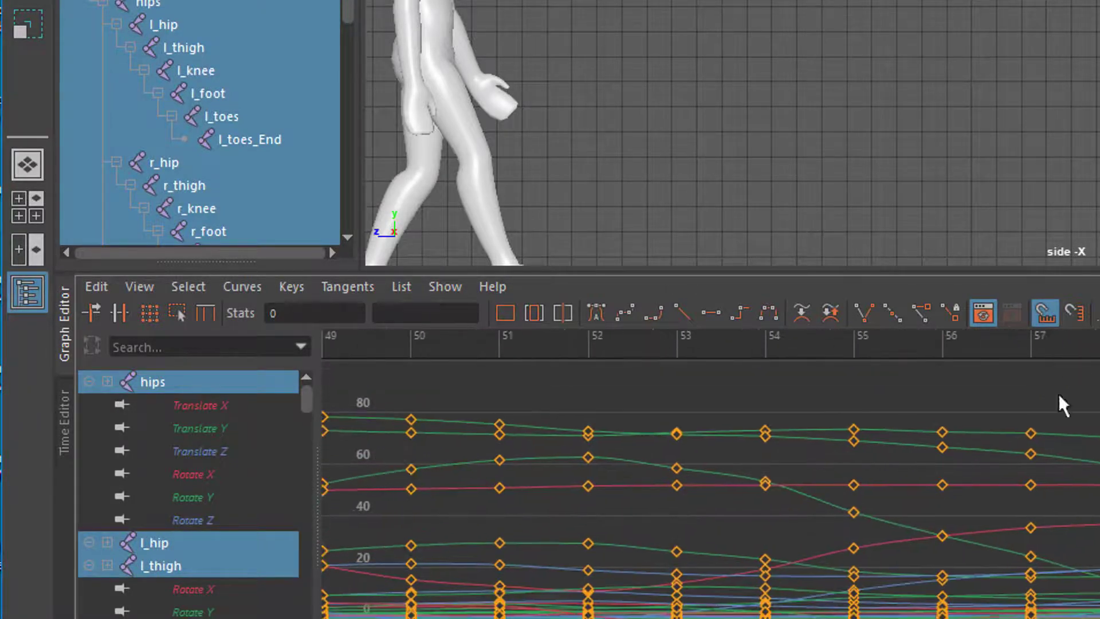
Convert all animation curves of the selected joints to stepped tangents and play back the walk
alt+right_drag(926, 524, 981, 523)
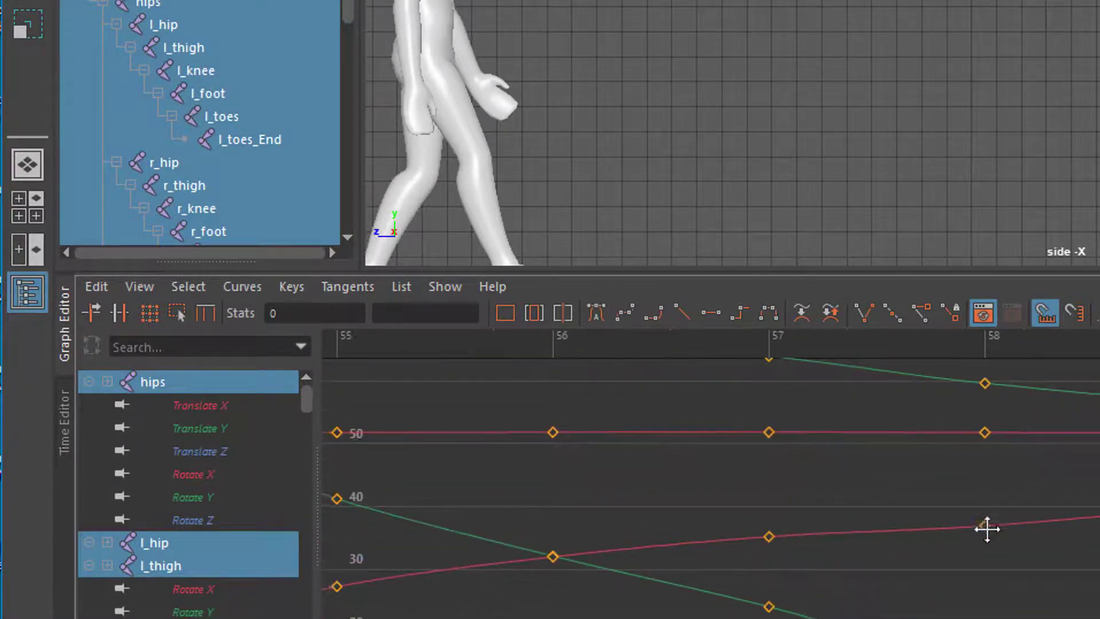
alt+middle_drag(985, 527, 994, 613)
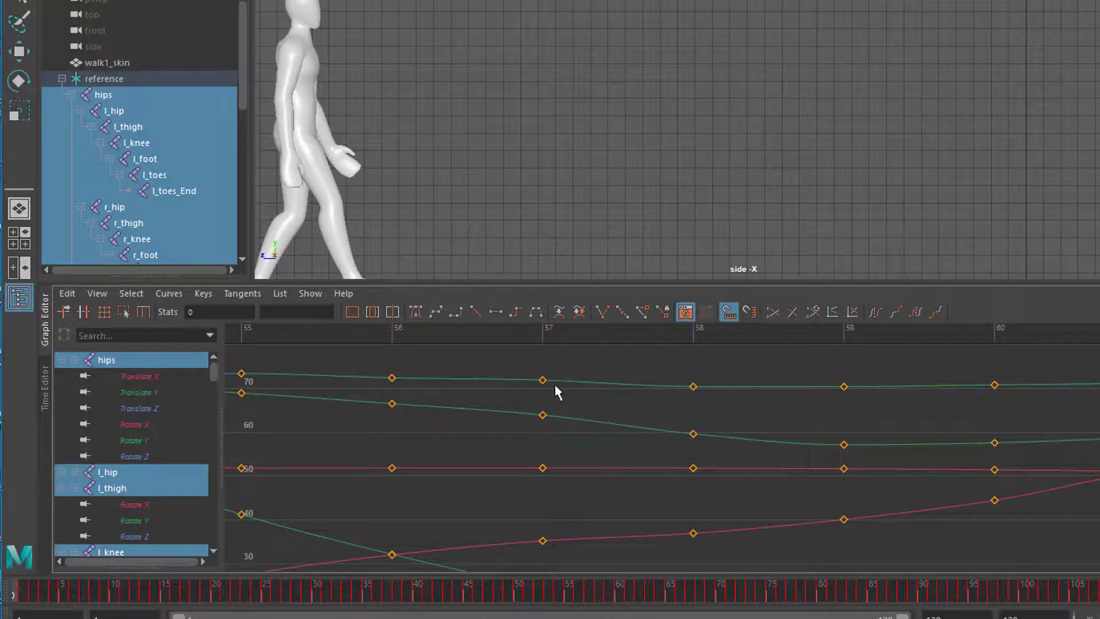
click(514, 312)
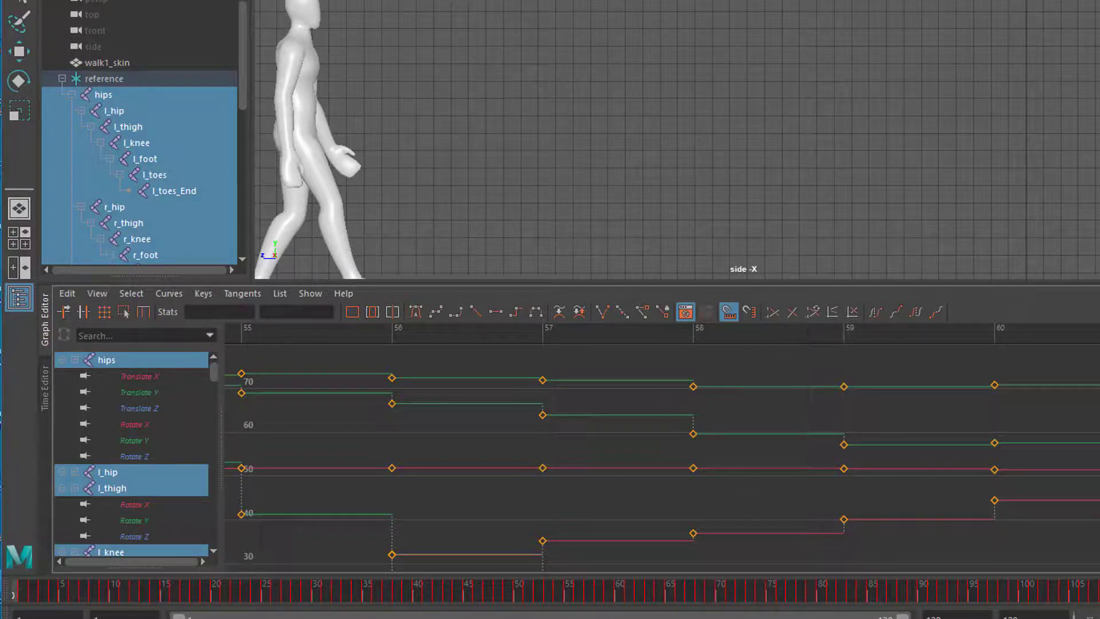
key(alt+v)
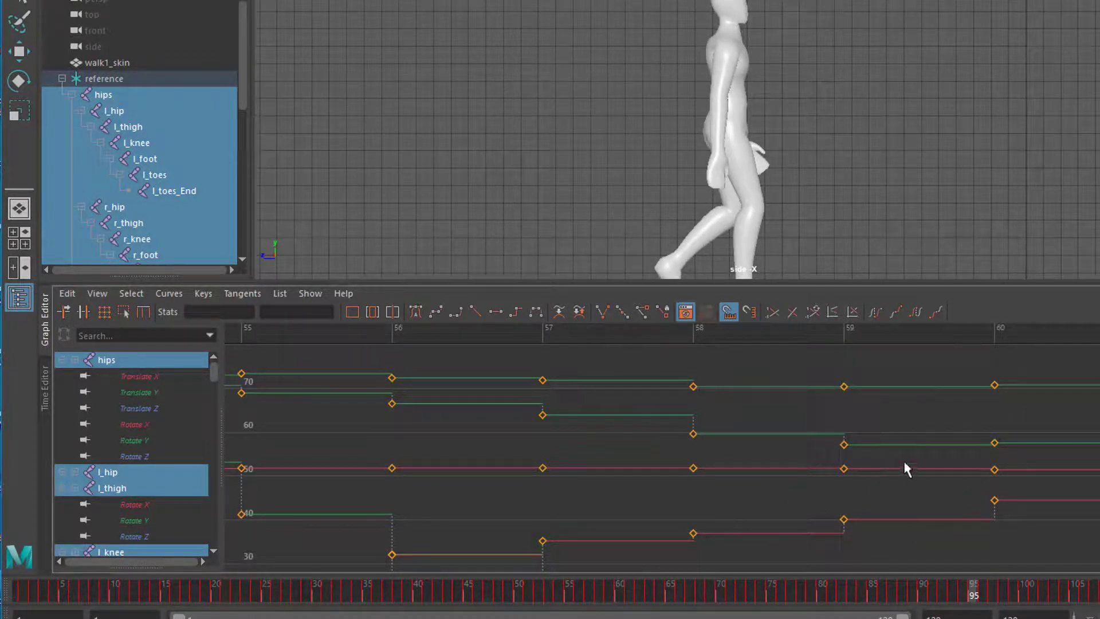
Enlarge the Graph Editor and delete the keys between frames 2 and 10 on all joint curves
alt+right_drag(904, 465, 583, 508)
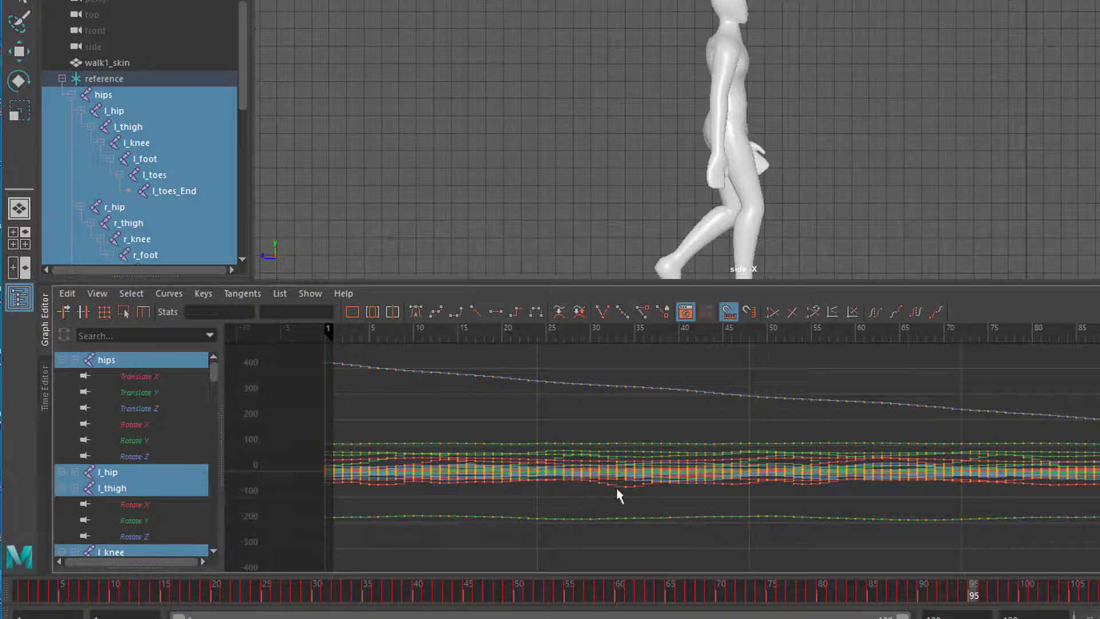
alt+middle_drag(569, 483, 752, 480)
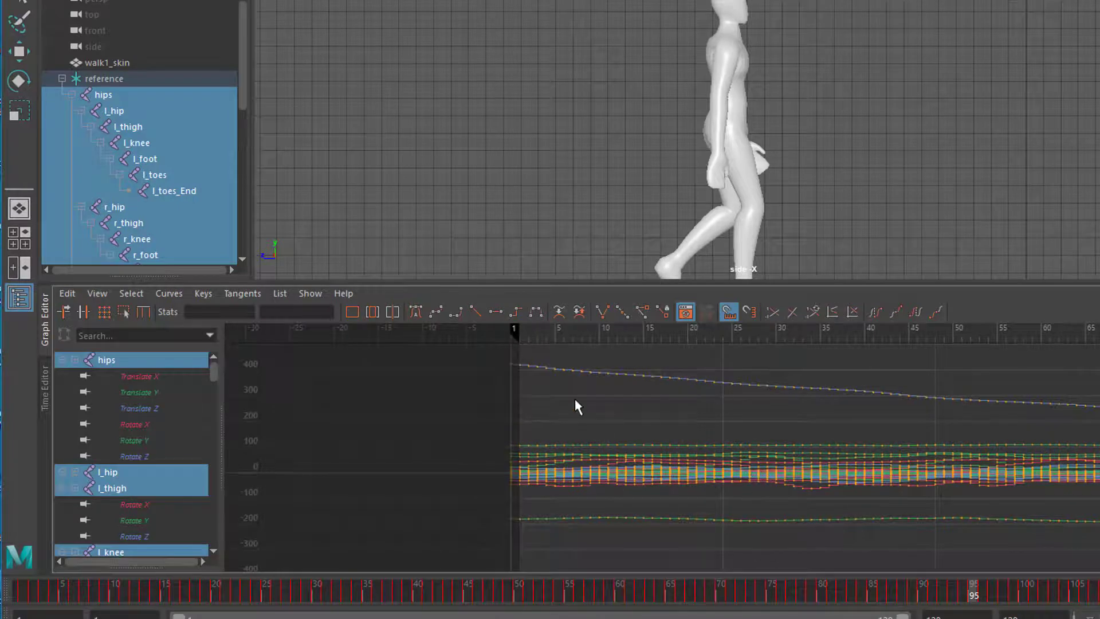
drag(654, 278, 678, 85)
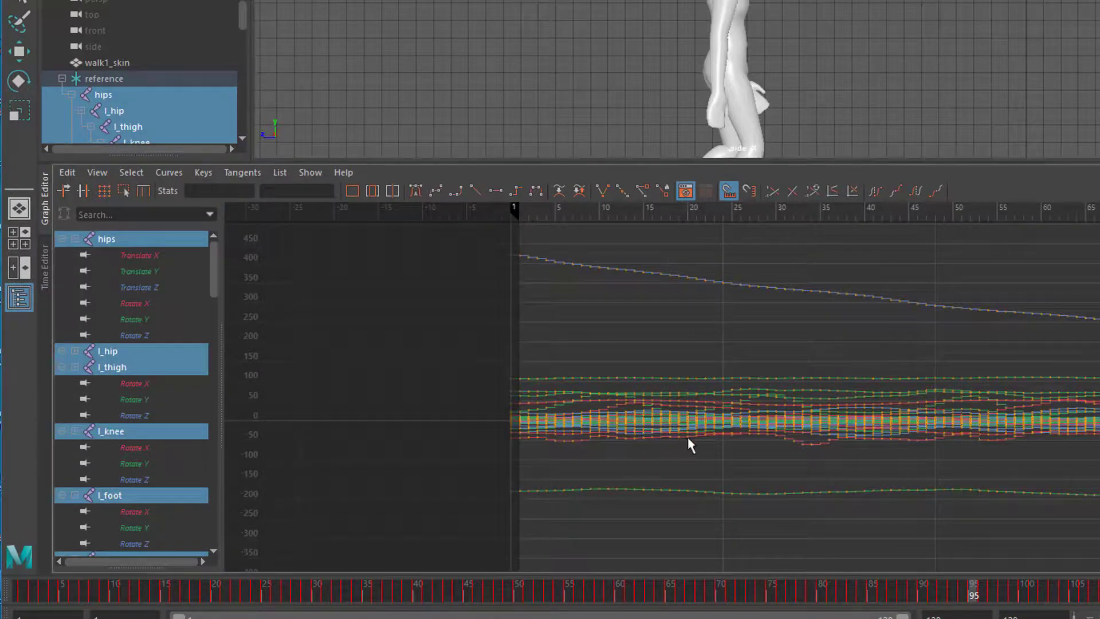
alt+middle_drag(688, 439, 719, 447)
scroll(663, 425, up, 3)
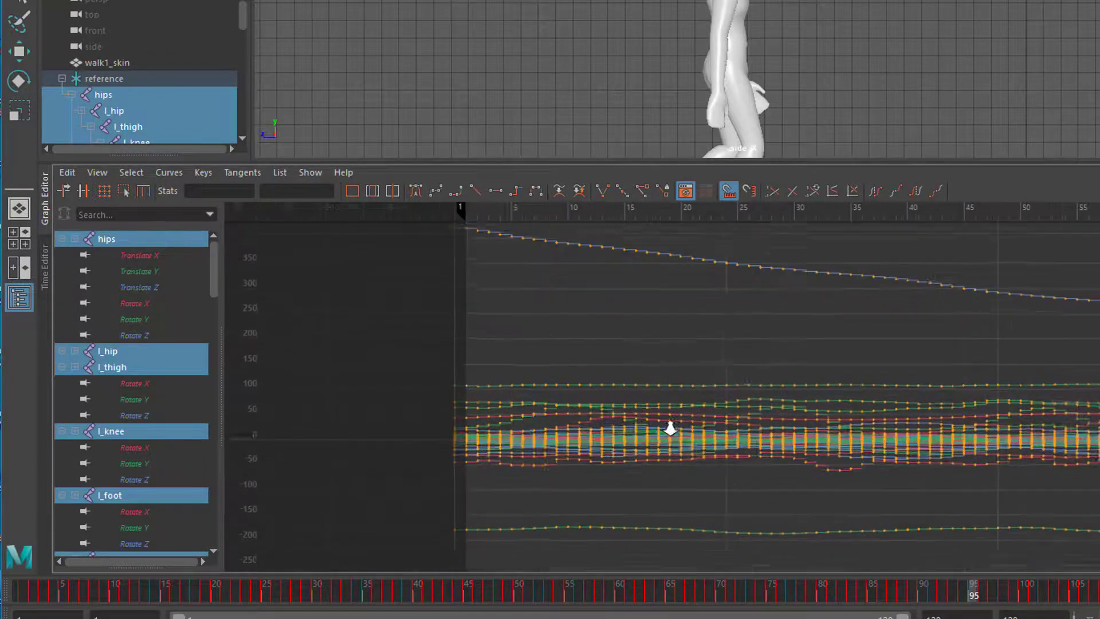
scroll(665, 427, down, 2)
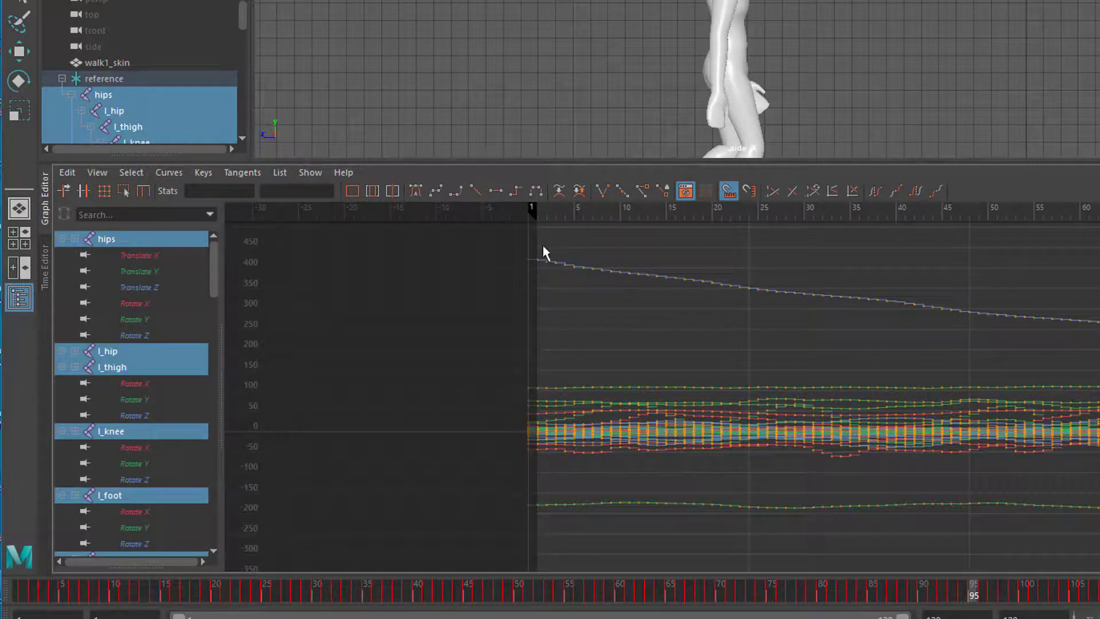
drag(542, 250, 599, 439)
drag(620, 517, 618, 519)
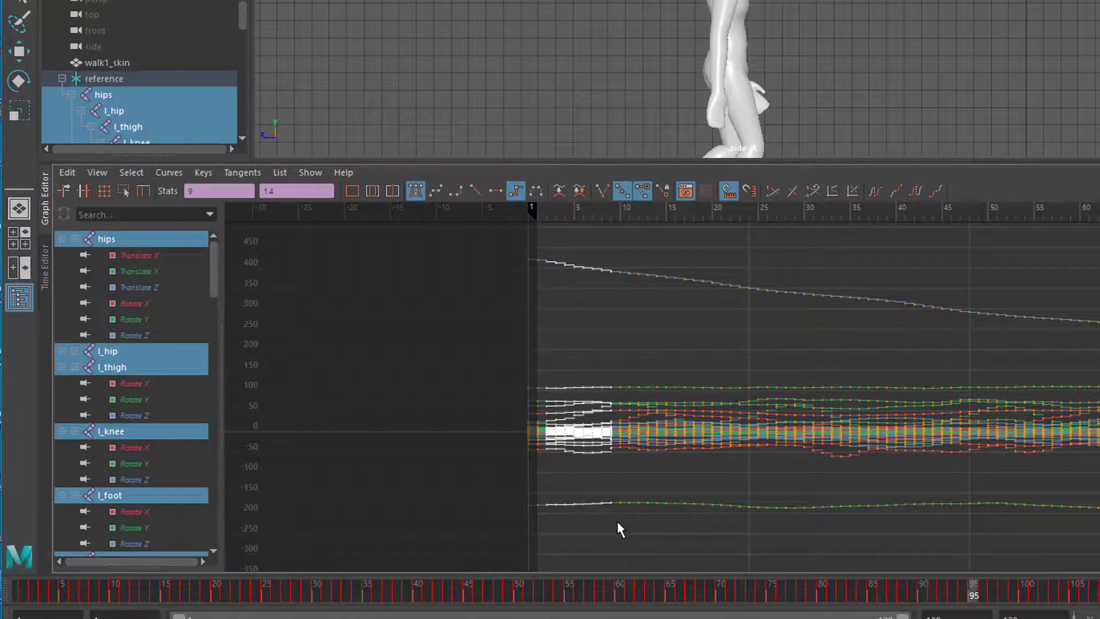
key(Delete)
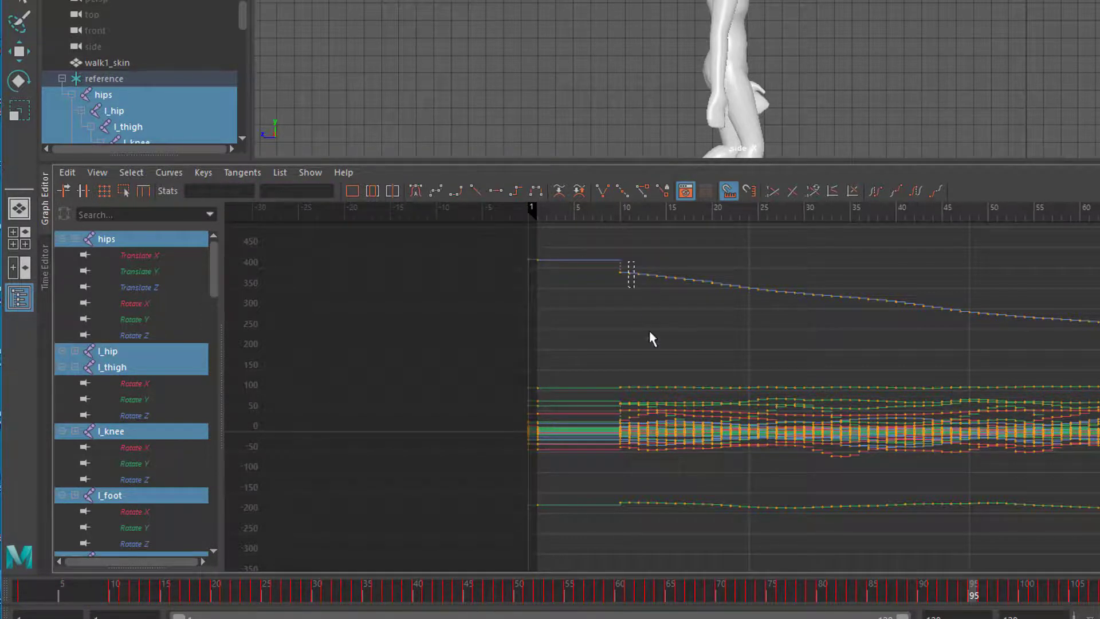
Delete the joint keys between frames 10 and 22, 22 and 34, and 34 and 45, keeping the keys at those frames
drag(721, 490, 719, 514)
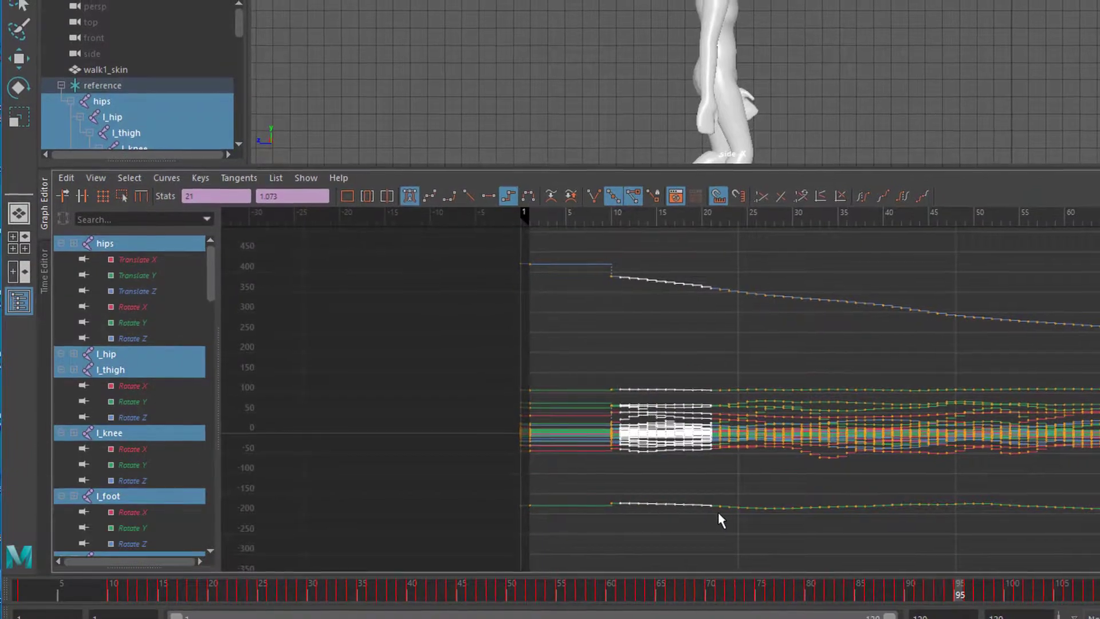
key(Delete)
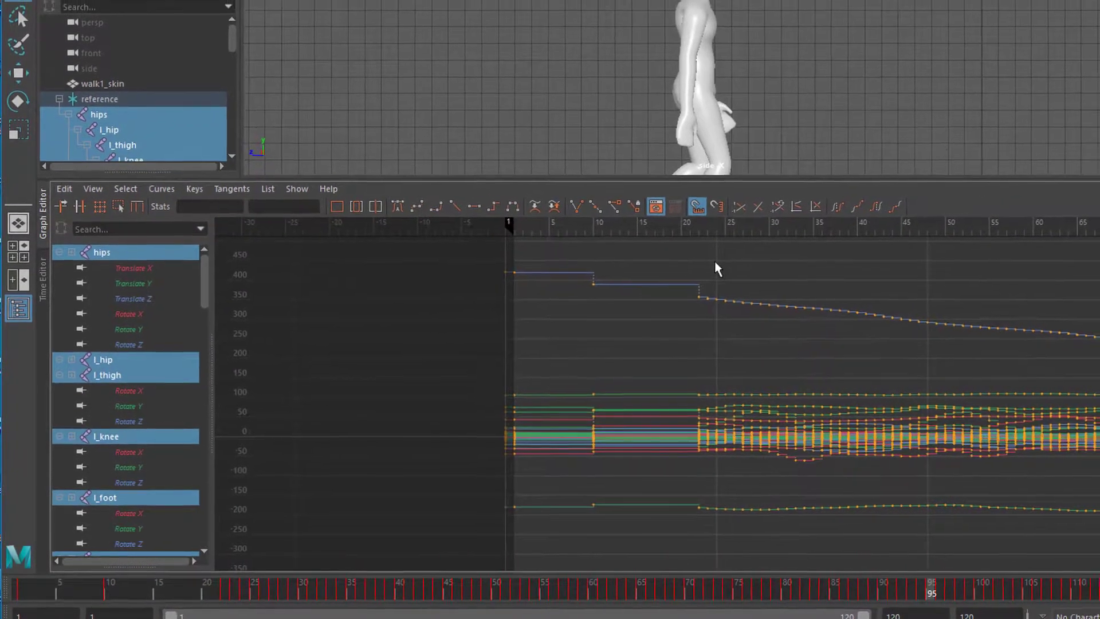
drag(697, 284, 723, 519)
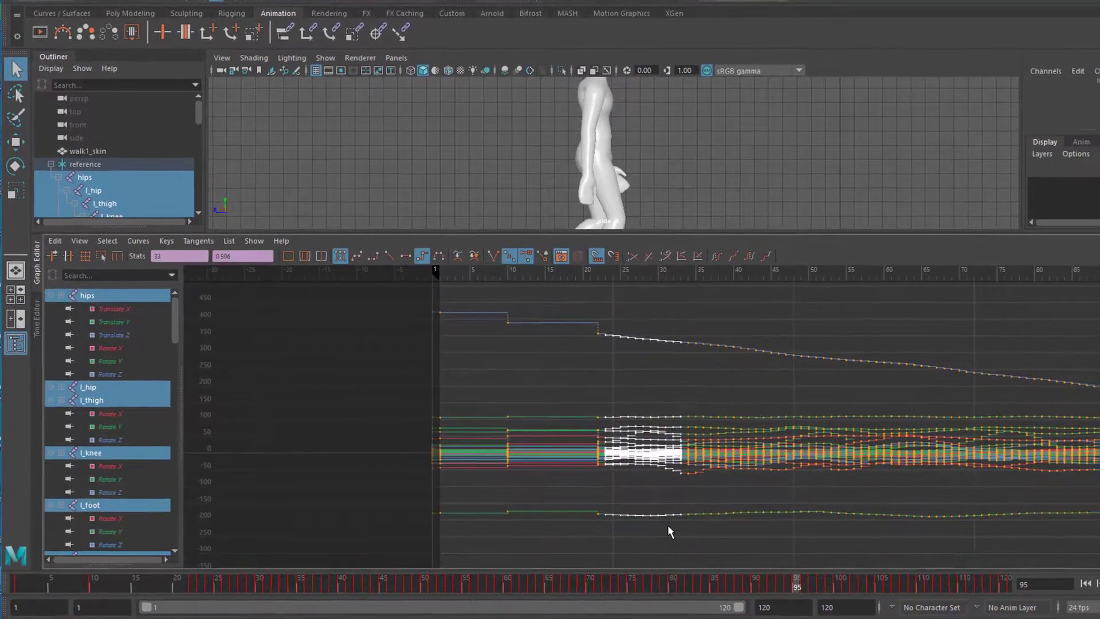
key(Delete)
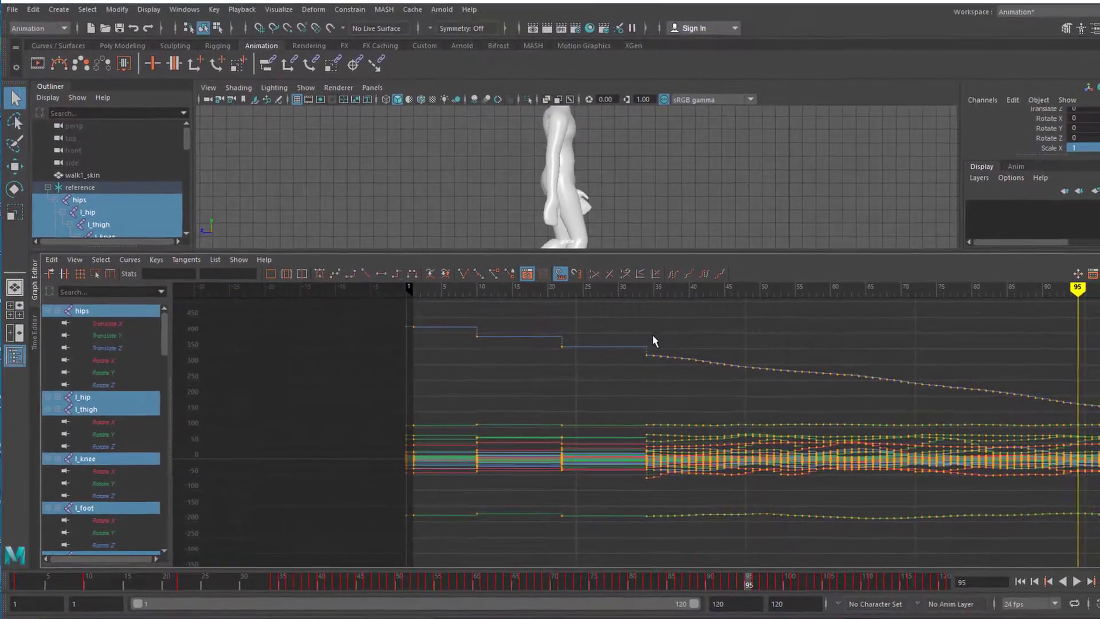
drag(645, 339, 698, 543)
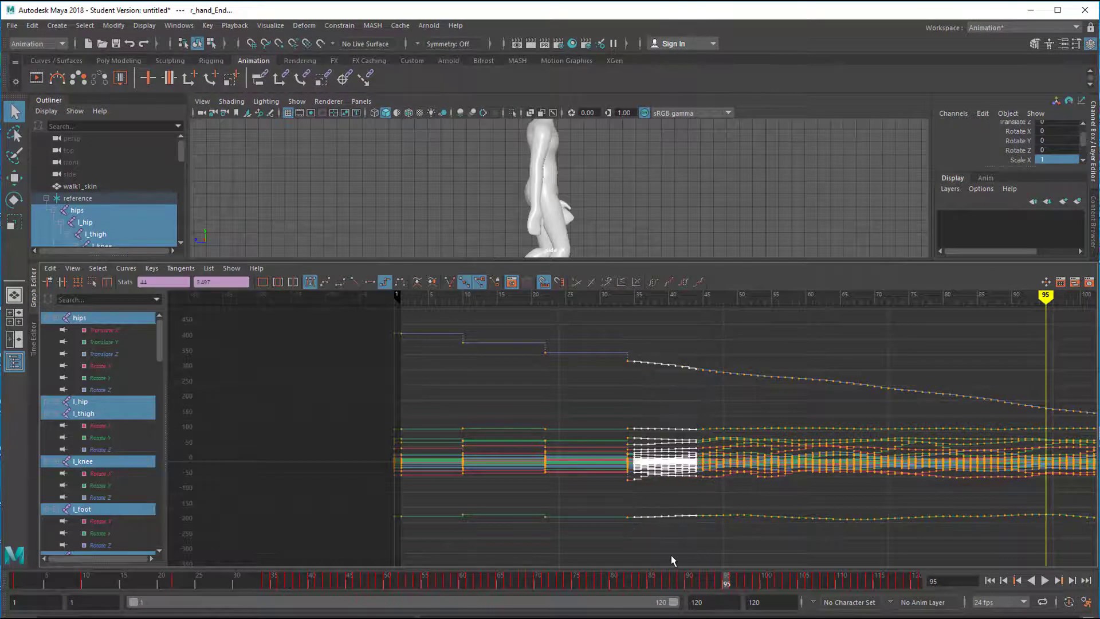
key(Delete)
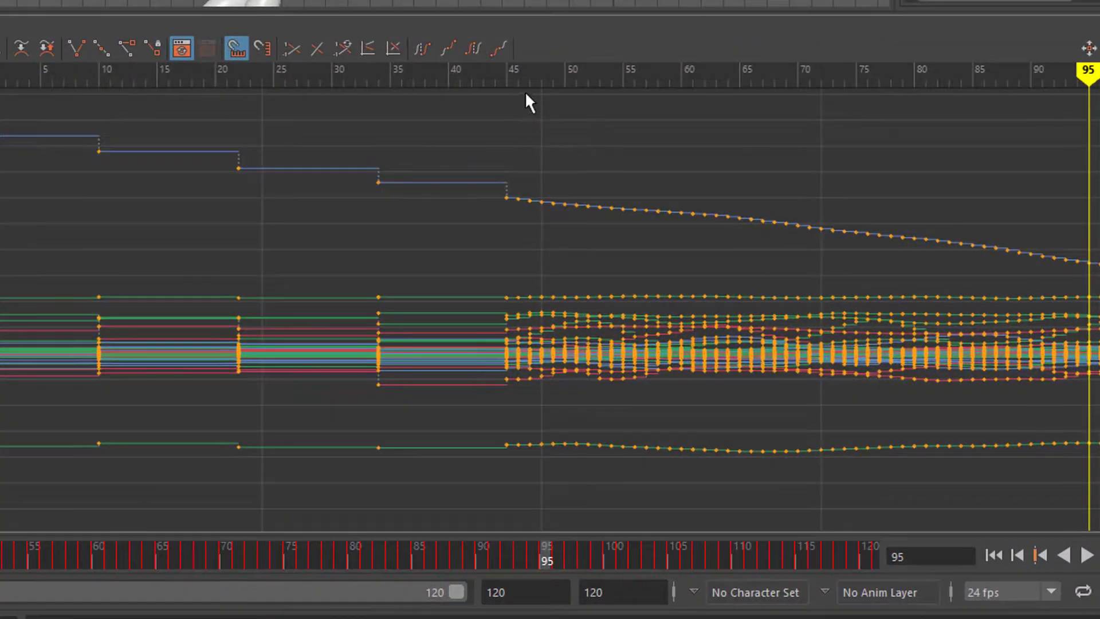
Delete the joint keys between frames 46 and 56 and between frames 56 and 67 on all curves
drag(520, 160, 627, 480)
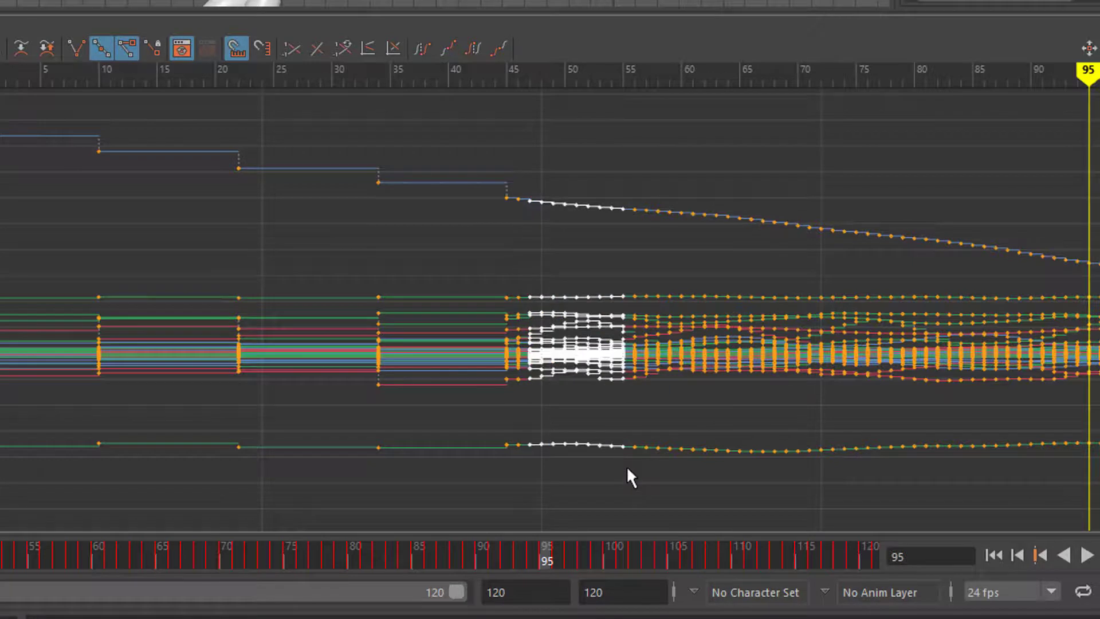
key(Delete)
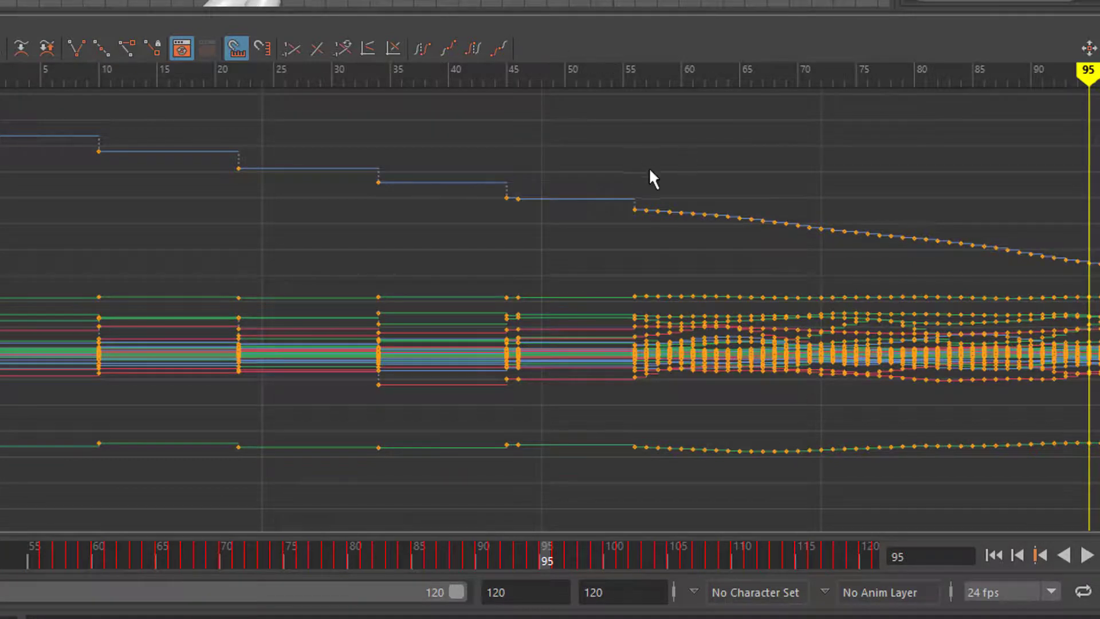
drag(638, 175, 731, 446)
drag(758, 486, 758, 485)
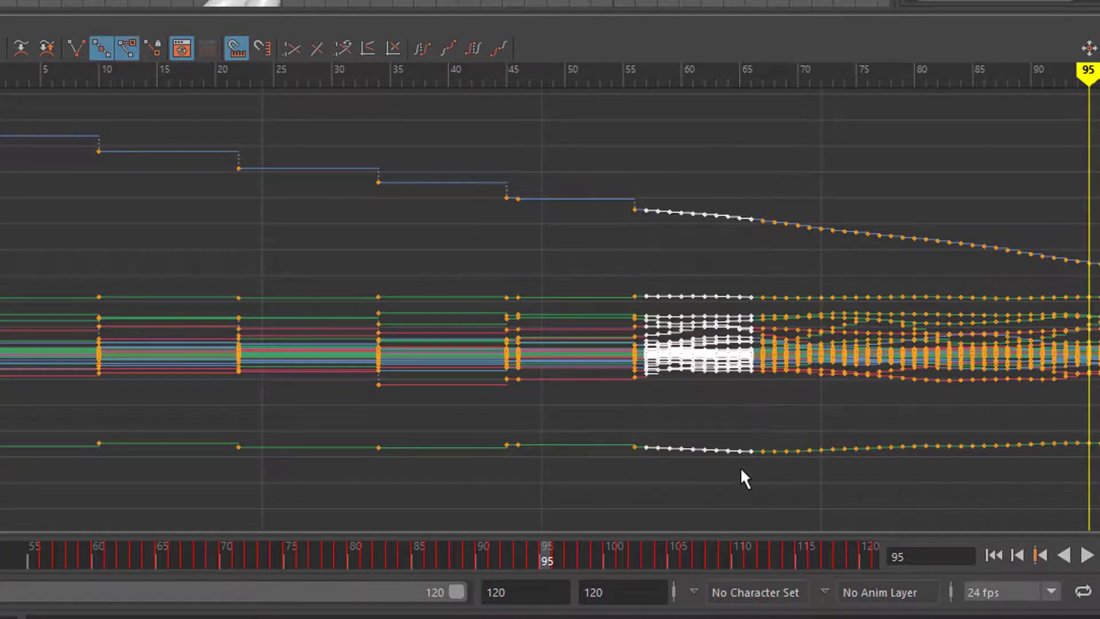
key(Delete)
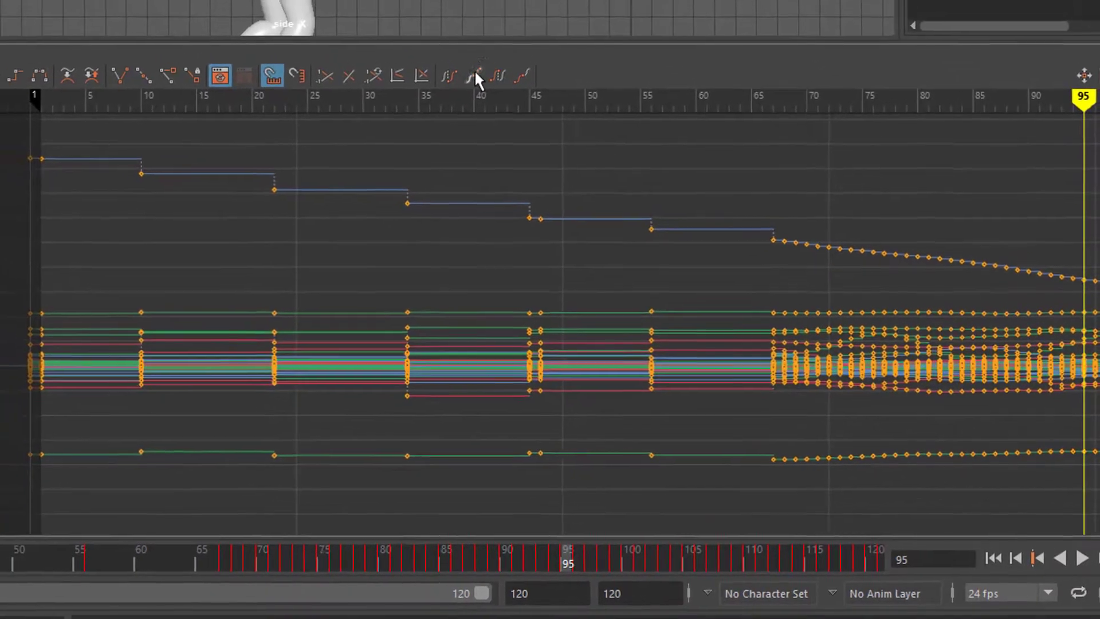
Shrink the Graph Editor to show the full character, play the walk from the first frame and compare it with the thinned curves
drag(481, 42, 512, 328)
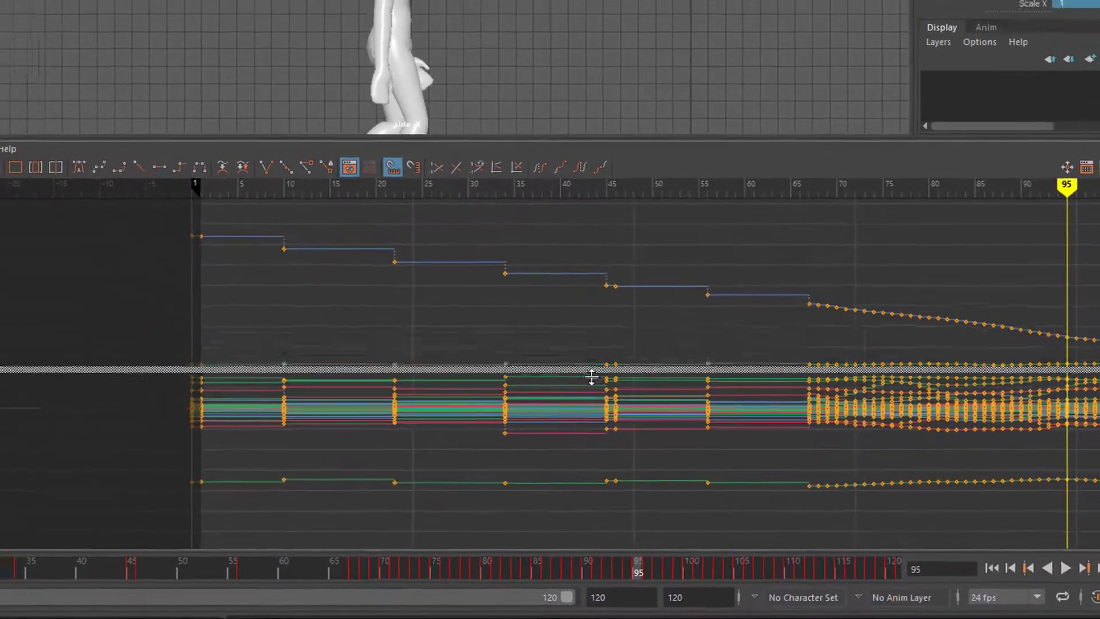
drag(592, 376, 709, 474)
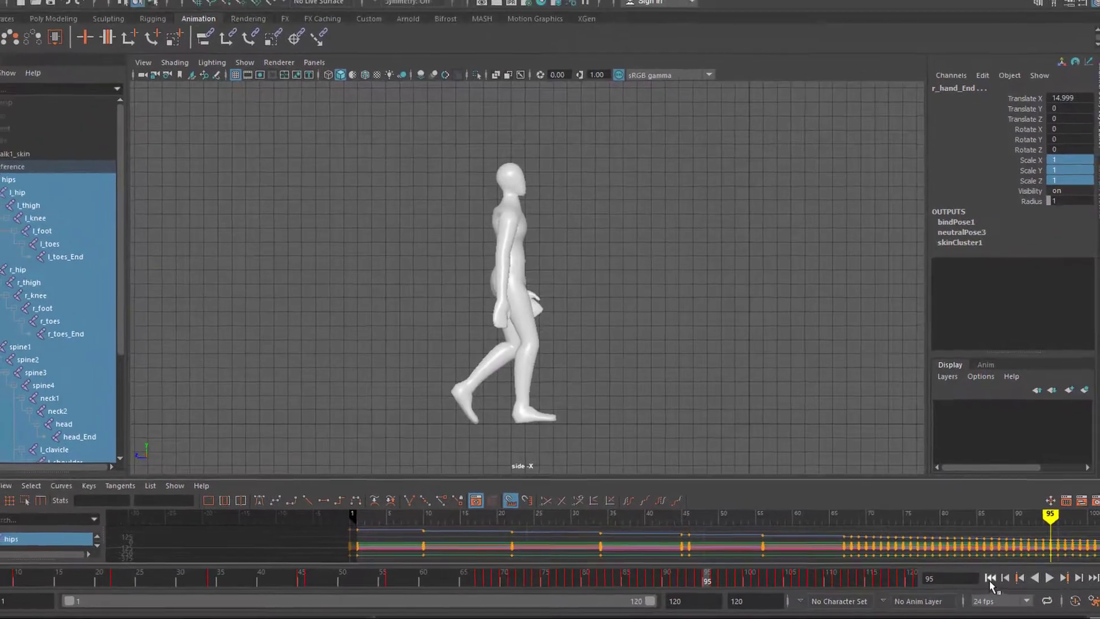
click(991, 578)
click(1048, 577)
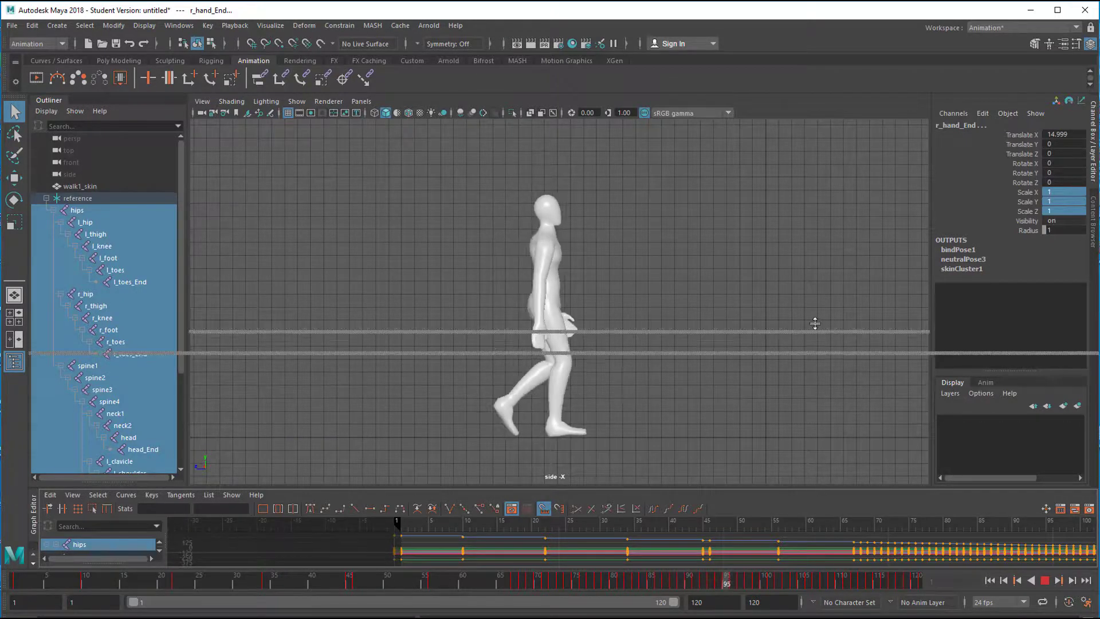
drag(814, 323, 813, 261)
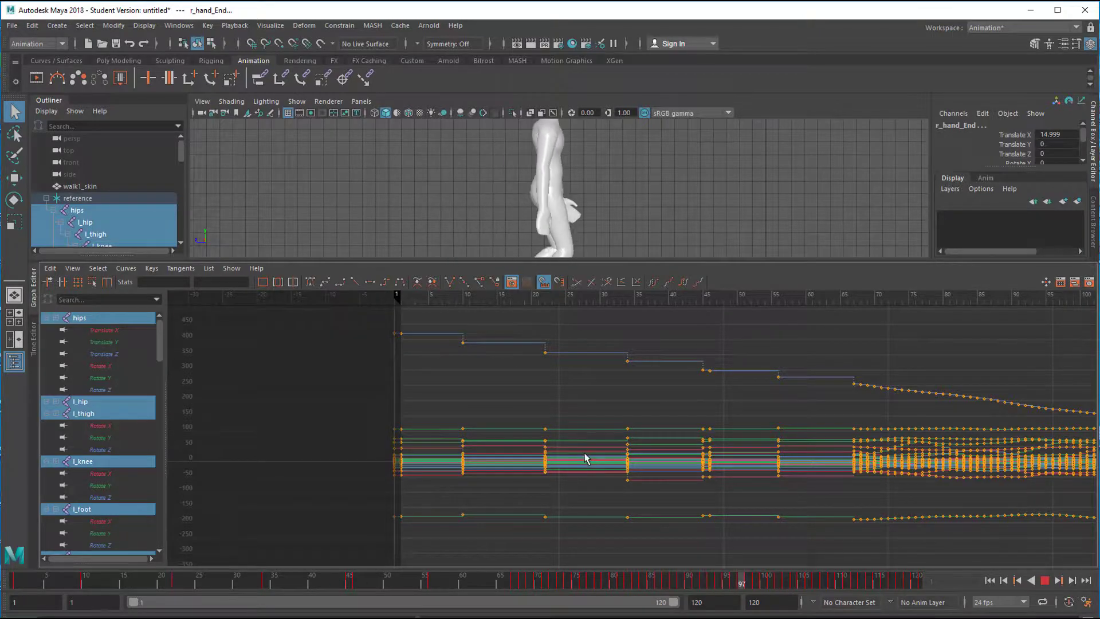
drag(763, 260, 773, 453)
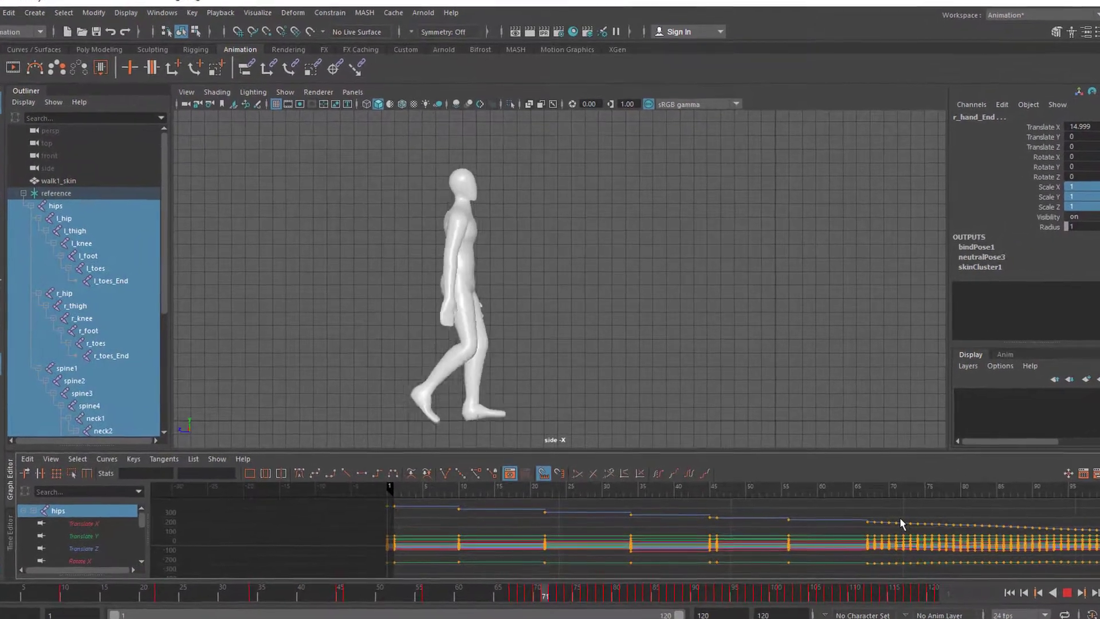